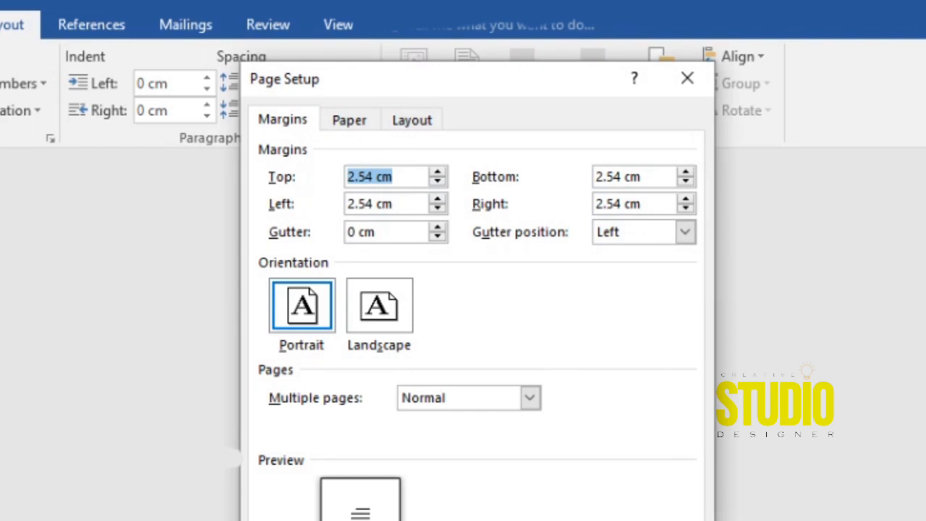
Set the top, bottom, left and right page margins to 0.
type("0")
left_click_drag(394, 204, 347, 204)
type("0")
left_click_drag(624, 176, 595, 176)
double_click(632, 177)
type("0")
left_click_drag(643, 205, 595, 204)
type("0")
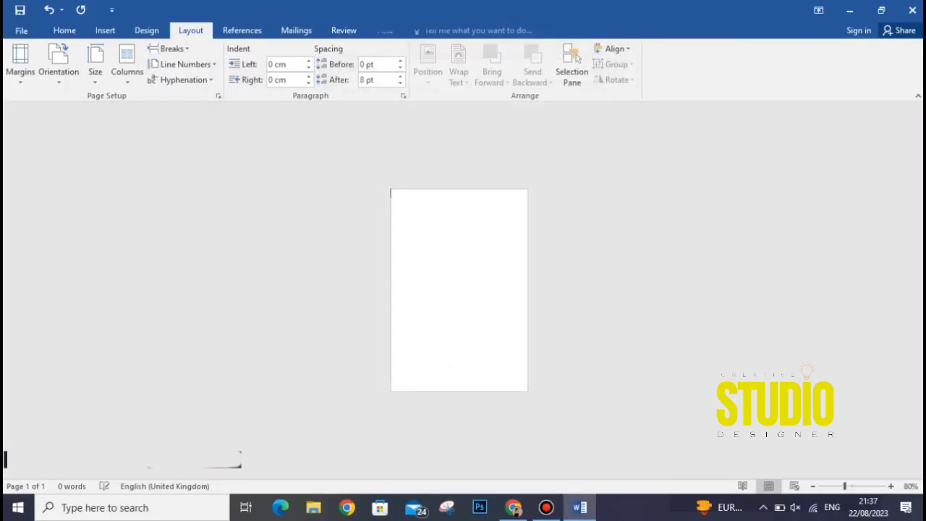
Set a custom paper size of 3.375 cm wide by 2.125 cm high and apply it.
left_click(95, 70)
left_click(136, 396)
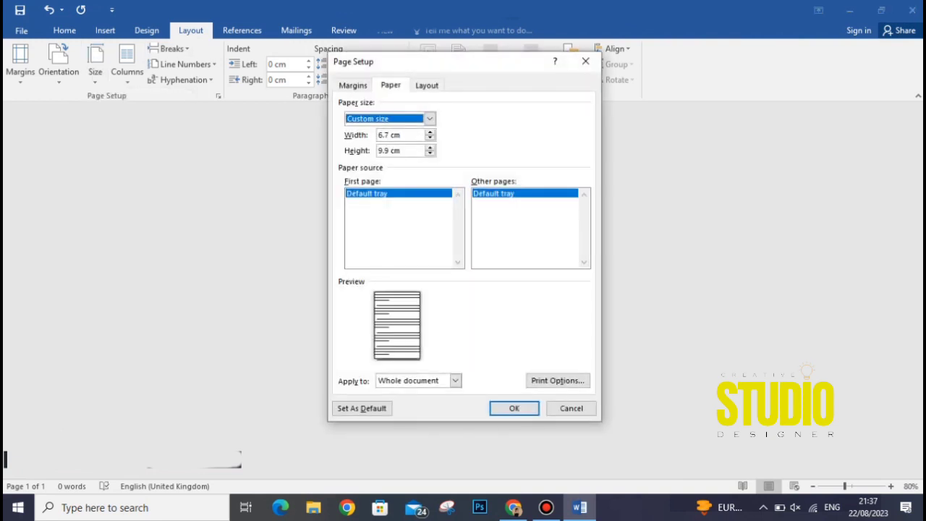
left_click_drag(402, 136, 377, 135)
type("3.375cm")
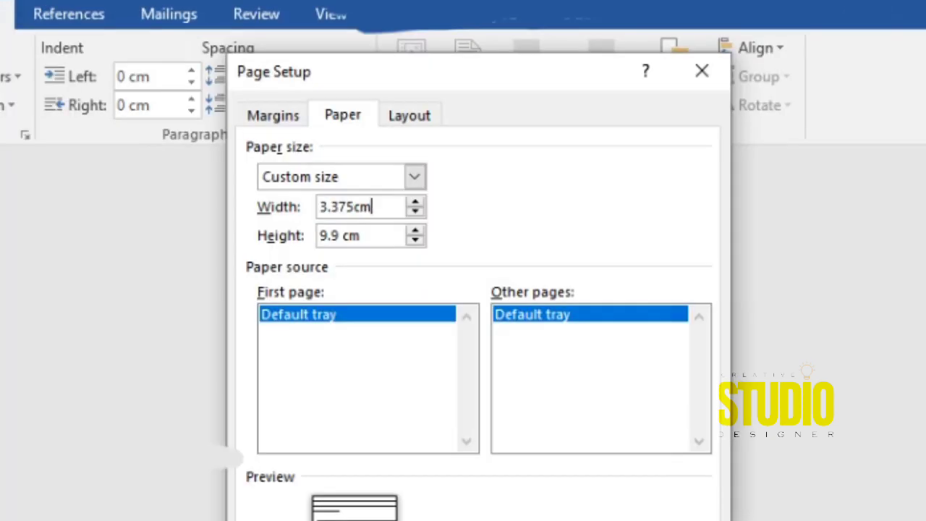
double_click(394, 150)
left_click(384, 150)
key("Delete")
key("Delete")
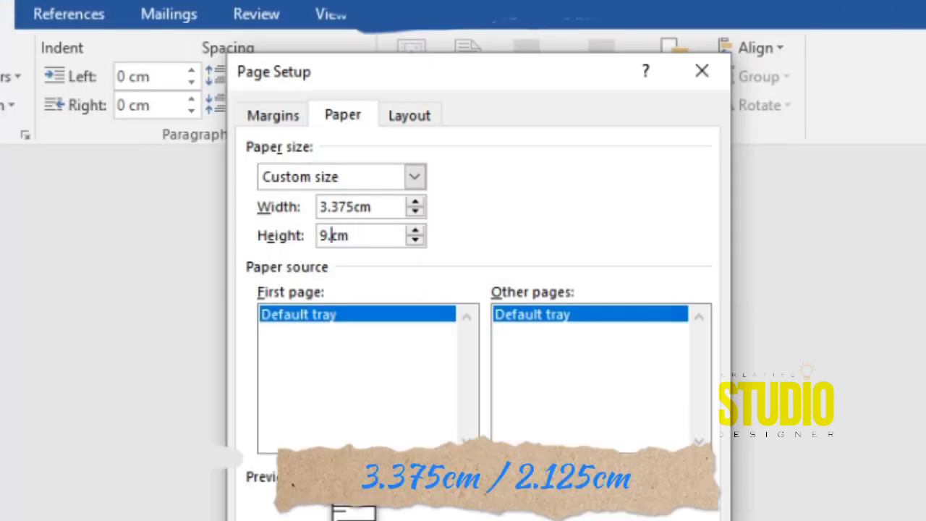
left_click(513, 405)
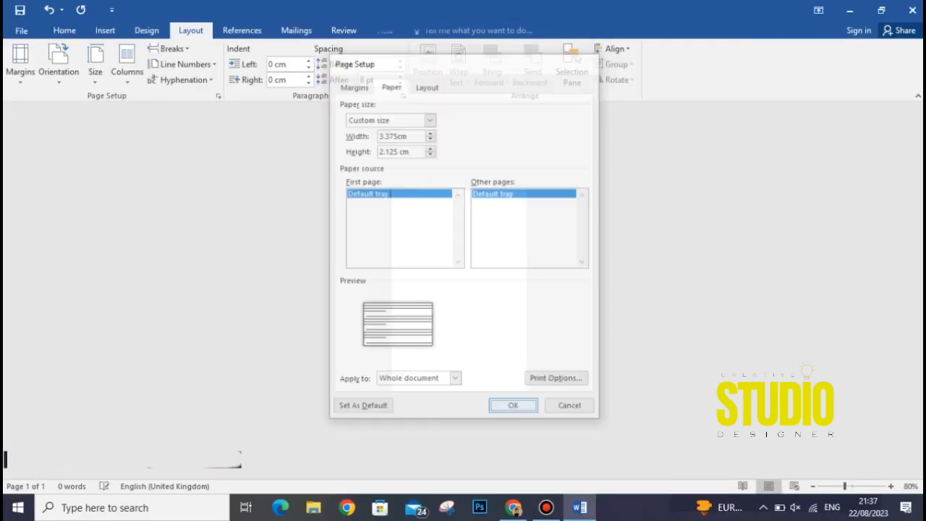
scroll(459, 289, "up", 20)
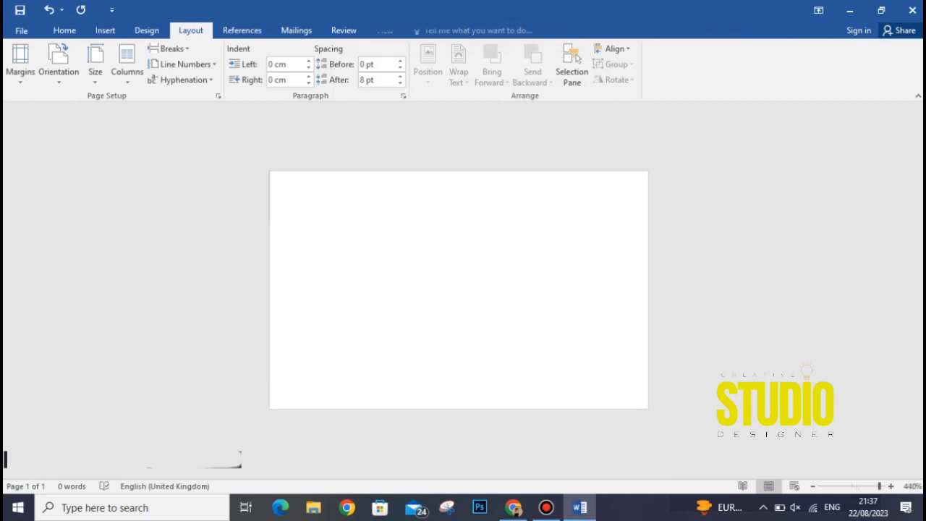
left_click(64, 31)
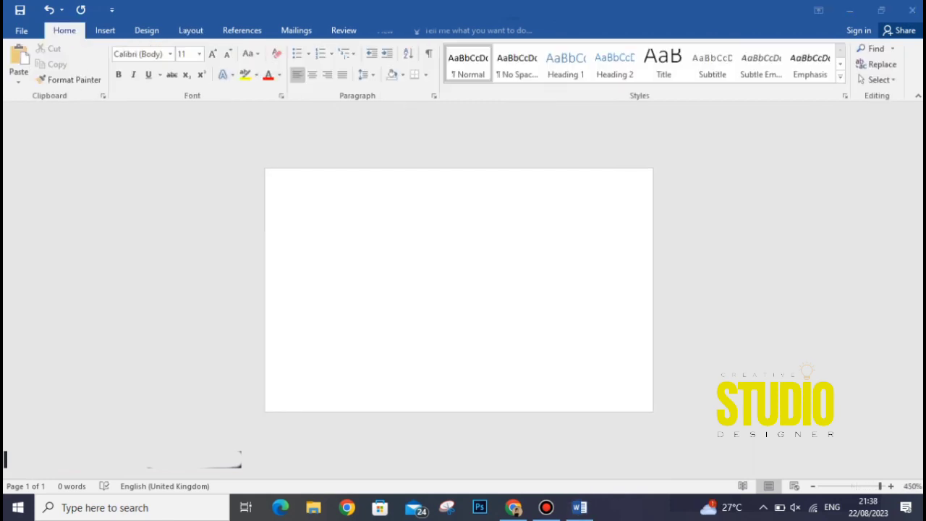
Make the page colour black.
left_click(105, 30)
left_click(188, 71)
key("Escape")
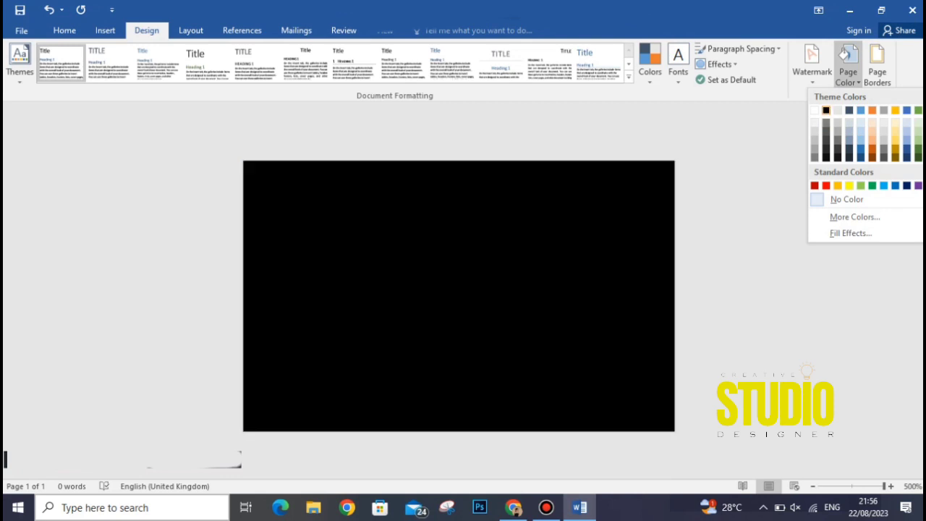
left_click(826, 110)
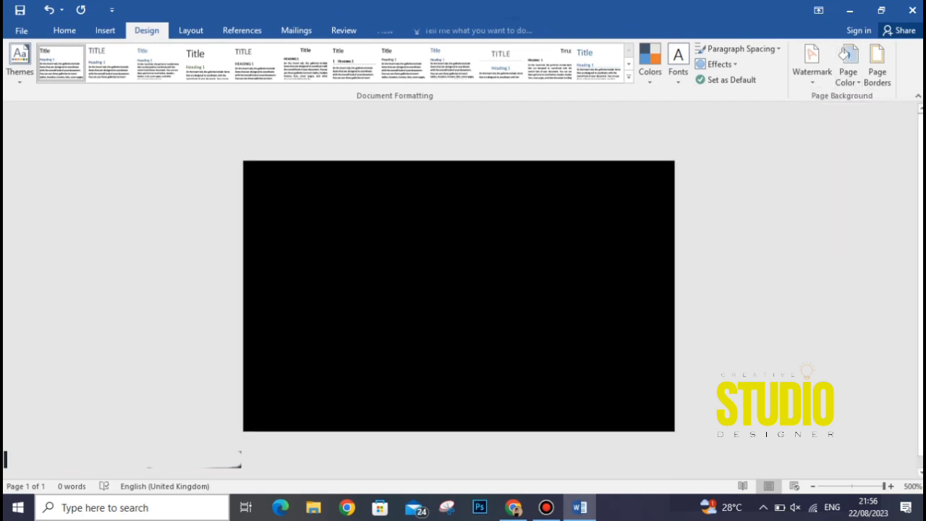
Draw a circle with the Oval shape and move it to the middle of the page.
left_click(105, 29)
left_click(188, 64)
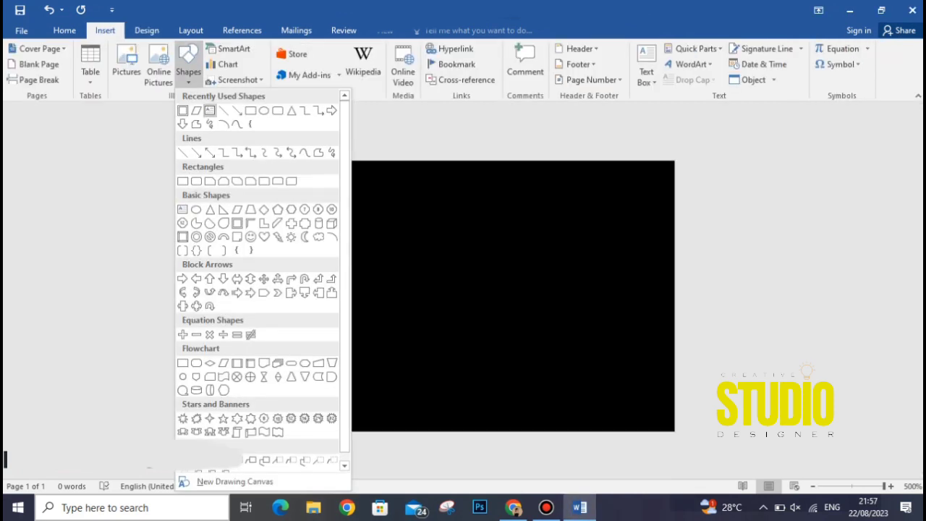
left_click(263, 110)
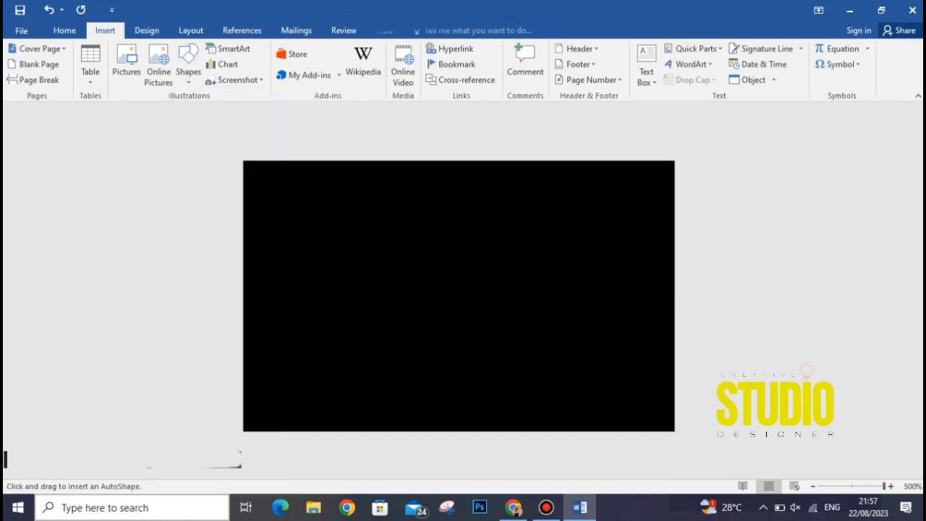
left_click(449, 271)
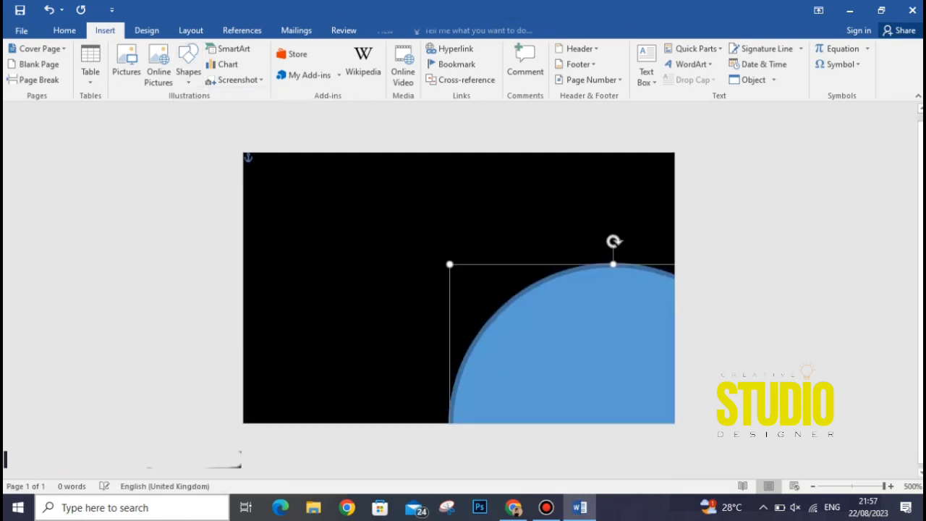
left_click_drag(572, 347, 410, 206)
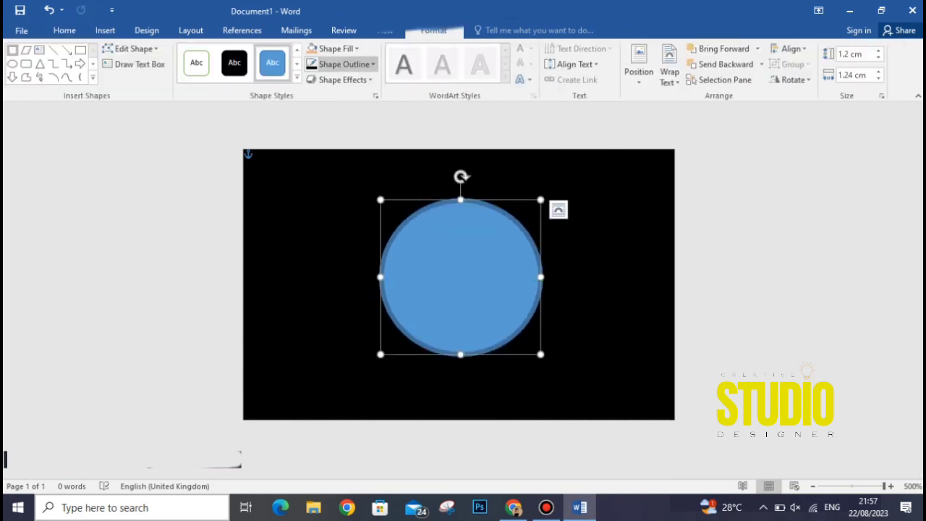
Give the circle a 4½ pt orange outline and no fill.
left_click(347, 65)
mouse_move(339, 217)
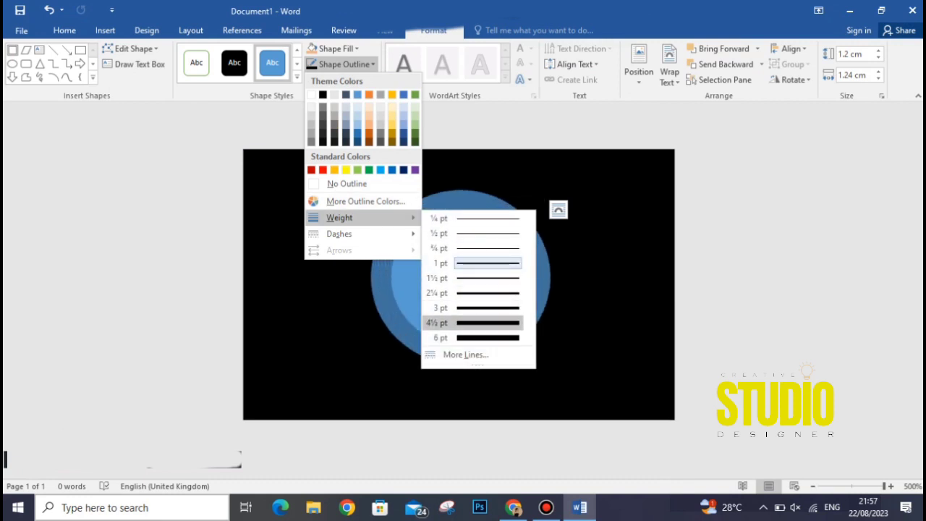
left_click(471, 323)
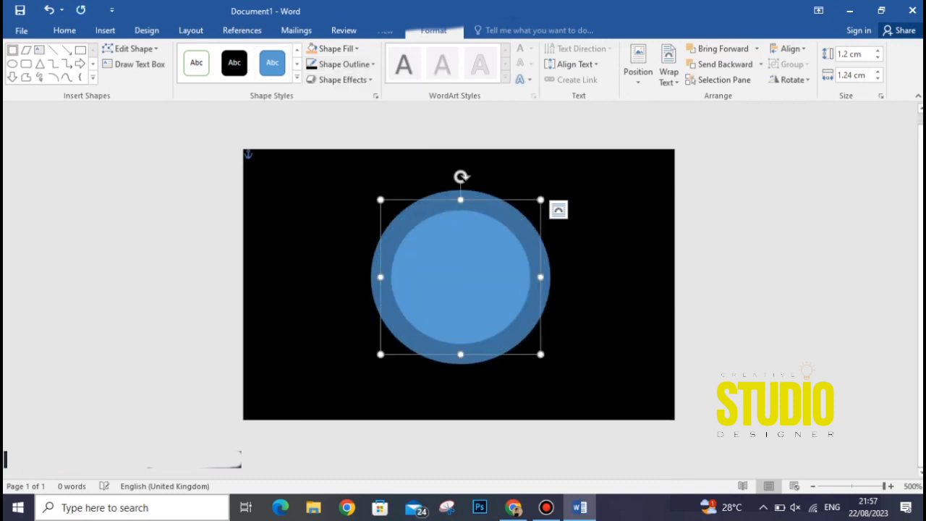
left_click(347, 48)
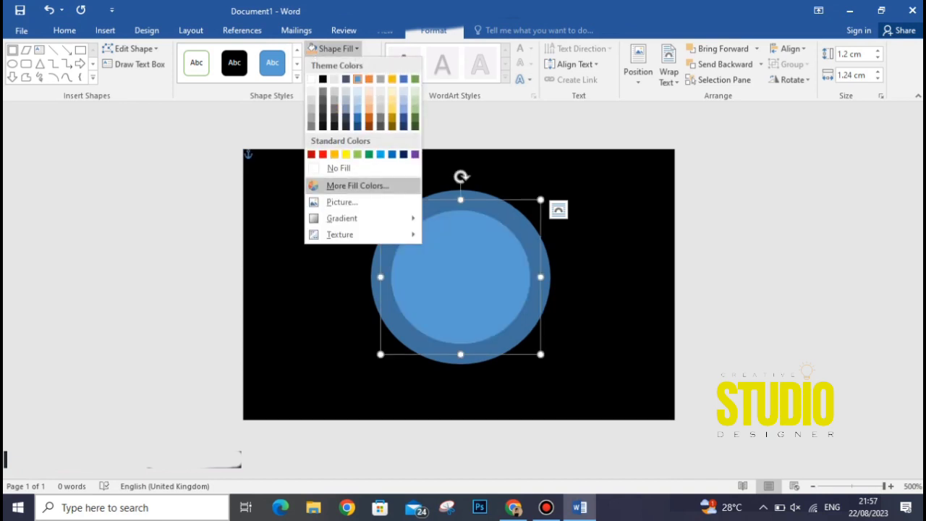
left_click(341, 167)
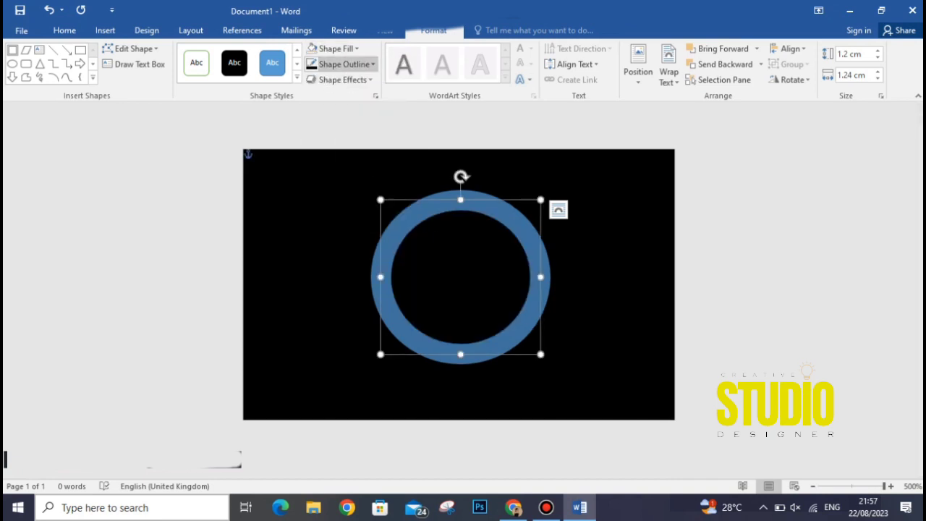
left_click(344, 64)
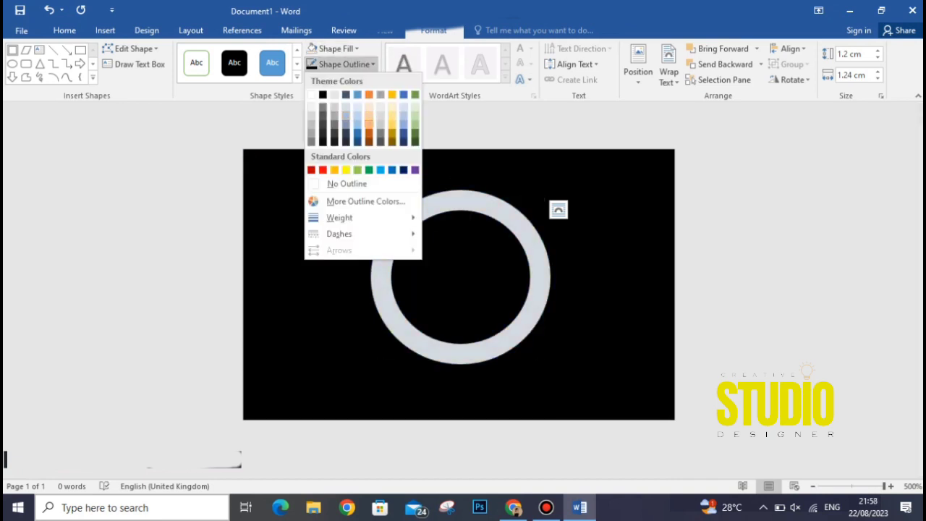
left_click(369, 134)
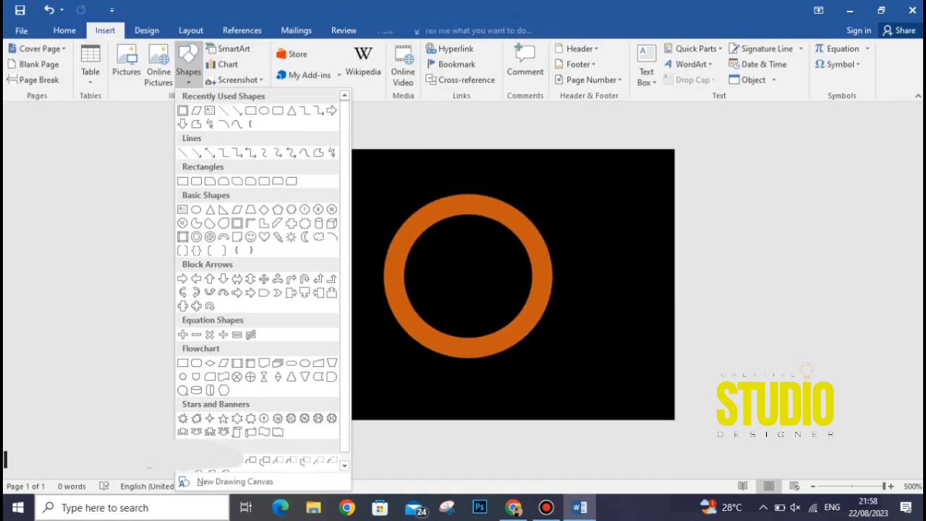
Draw a thin rectangle bar from the left edge to the ring's top and fill it orange.
left_click(183, 181)
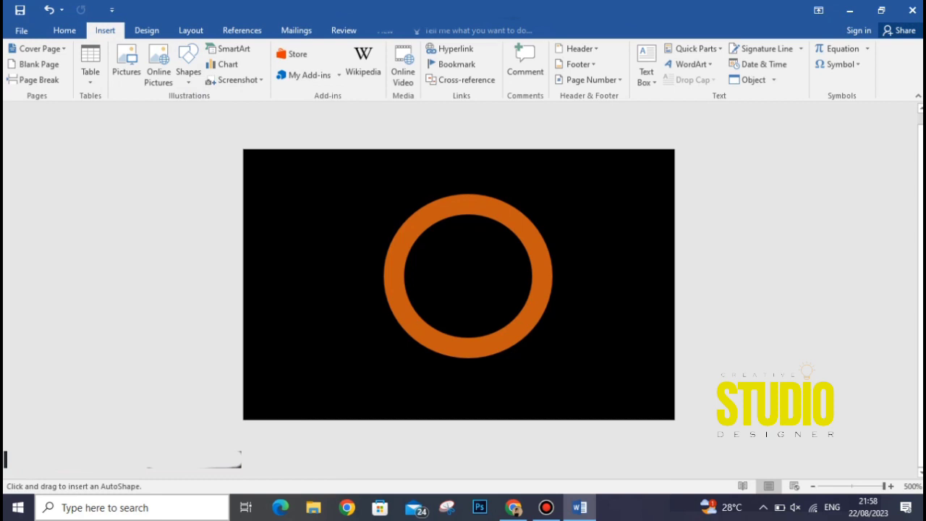
mouse_move(242, 196)
left_mouse_down()
mouse_move(279, 214)
mouse_move(454, 217)
left_mouse_up()
left_click_drag(349, 207, 319, 219)
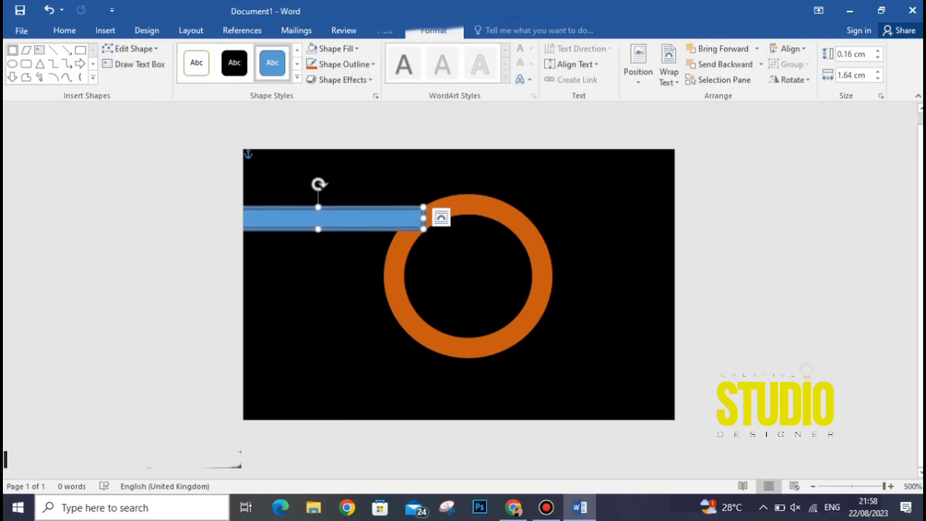
key("Escape")
left_click(325, 218)
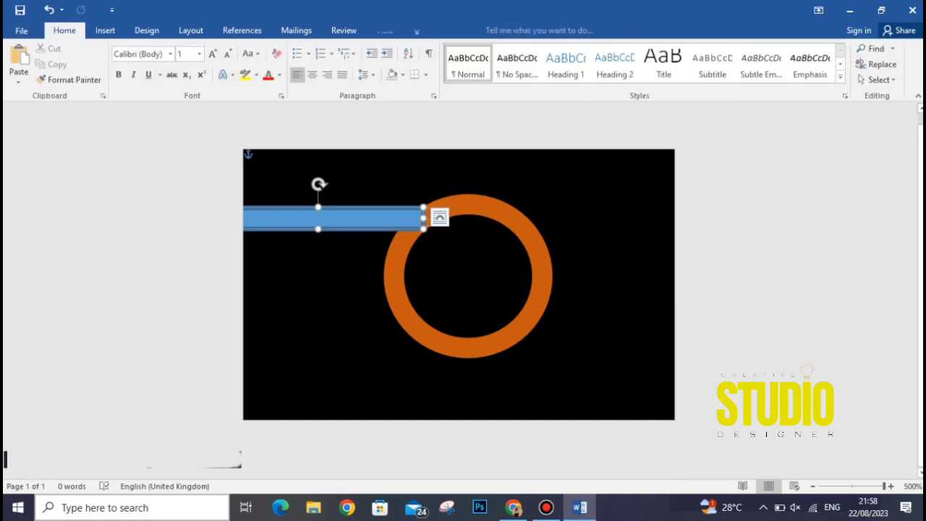
left_click(334, 48)
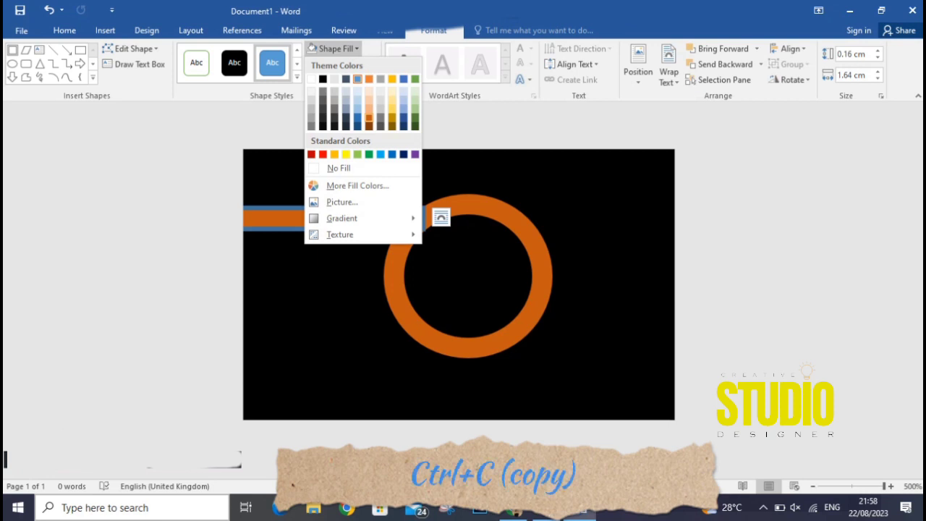
left_click(369, 117)
Duplicate the orange bar and place the copy from the ring's lower right to the right edge.
key("ctrl+c")
key("ctrl+v")
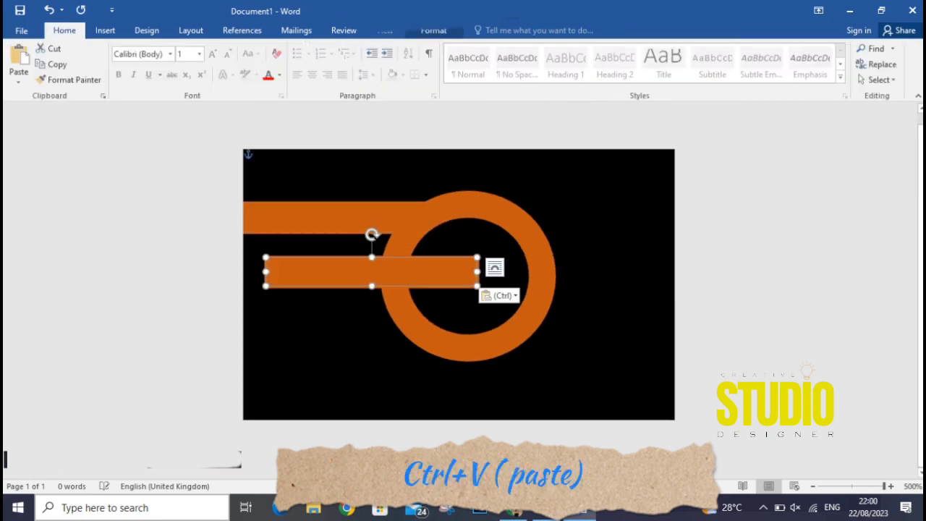
left_click_drag(372, 271, 621, 331)
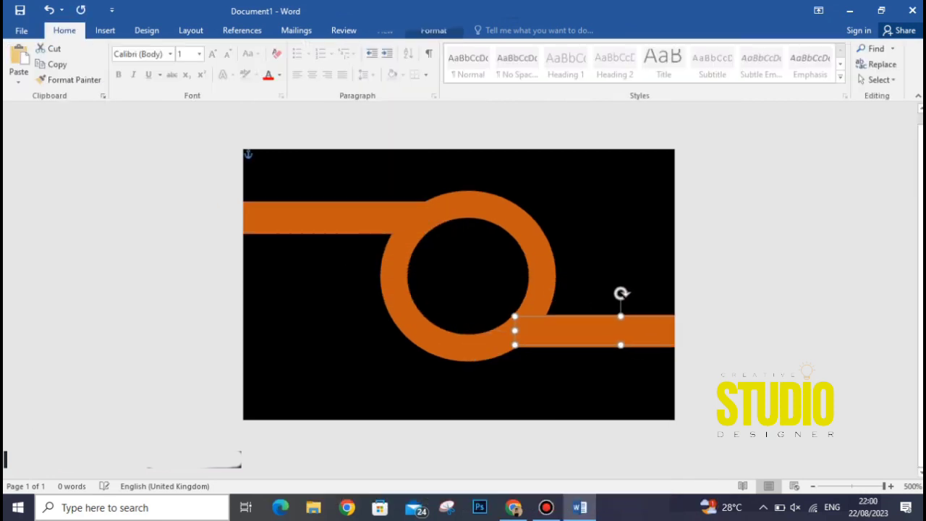
left_click(612, 383)
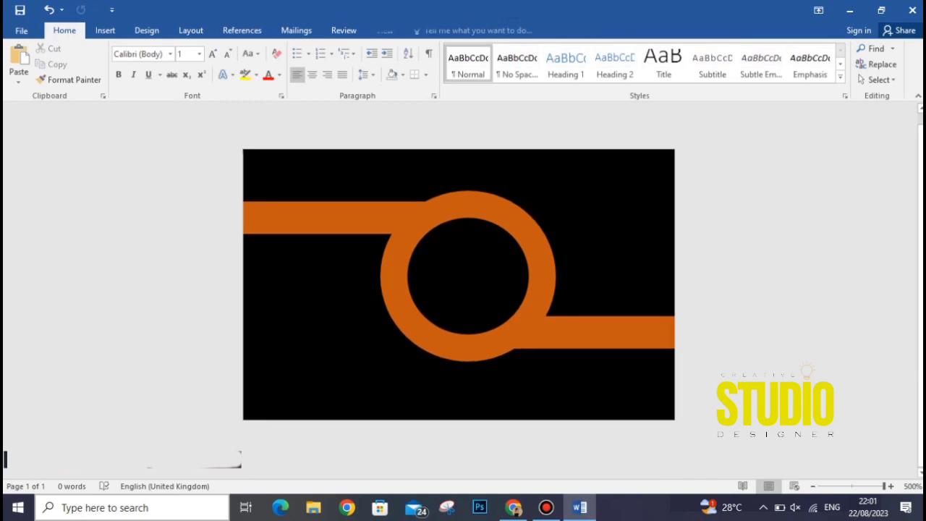
left_click(478, 290)
left_click(433, 31)
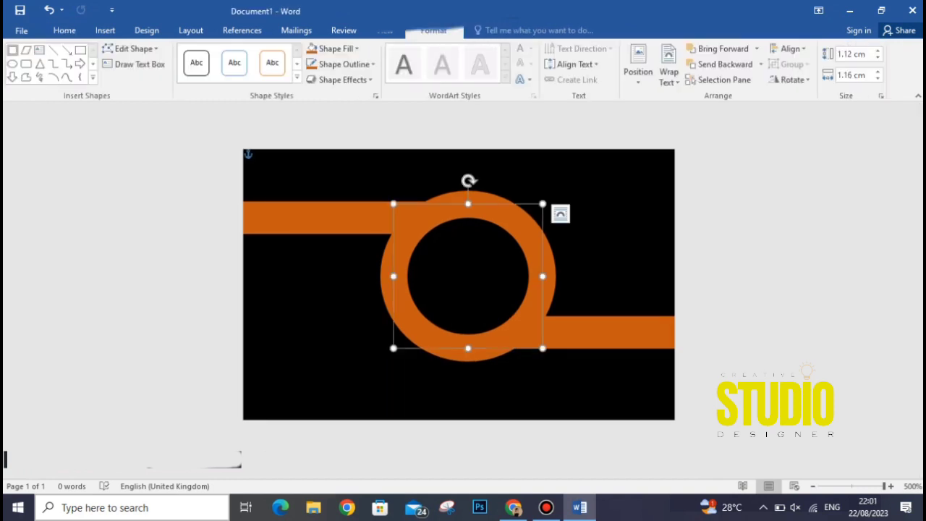
Change the ring's outline to yellow and bring the ring to the front over the bars.
left_click(345, 64)
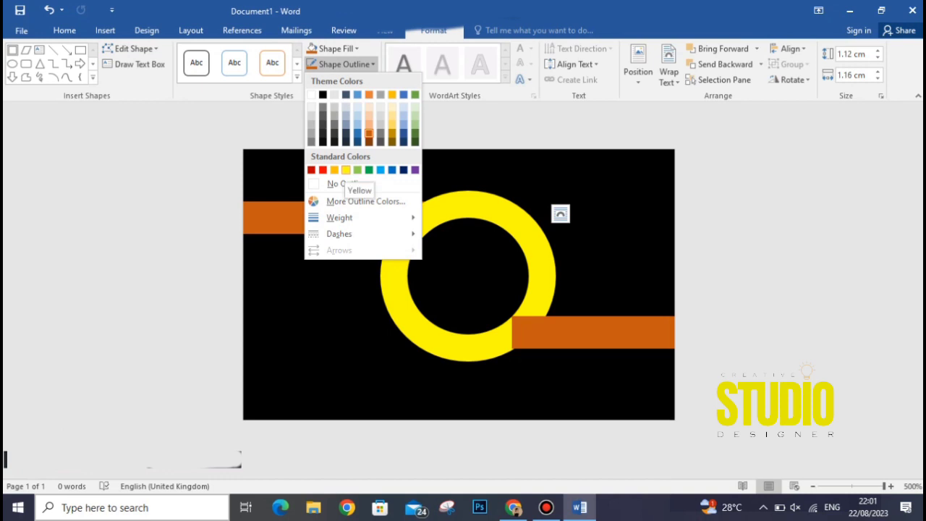
left_click(346, 170)
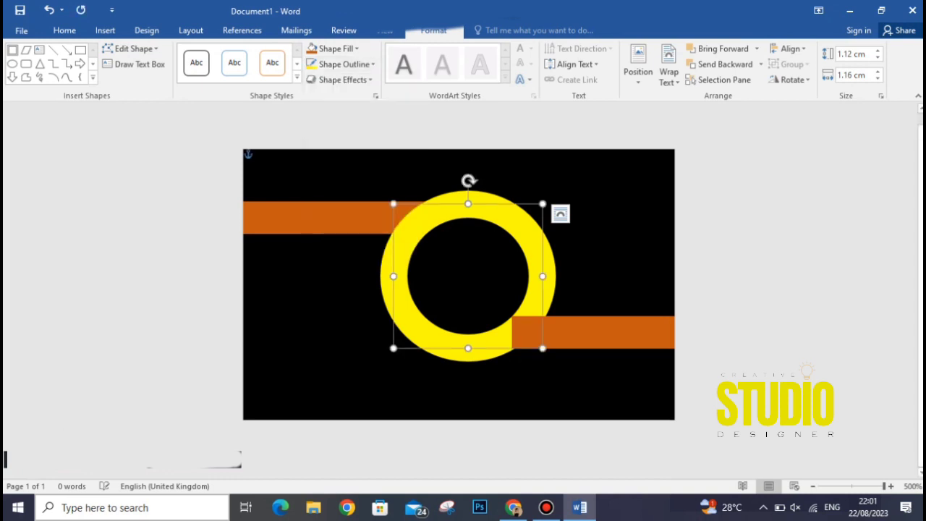
left_click(567, 331)
right_click(567, 332)
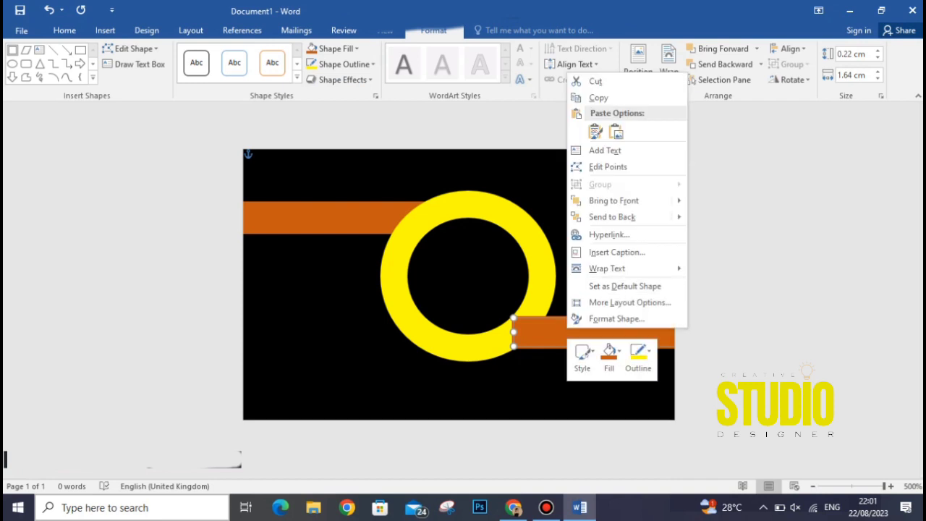
key("Escape")
right_click(537, 271)
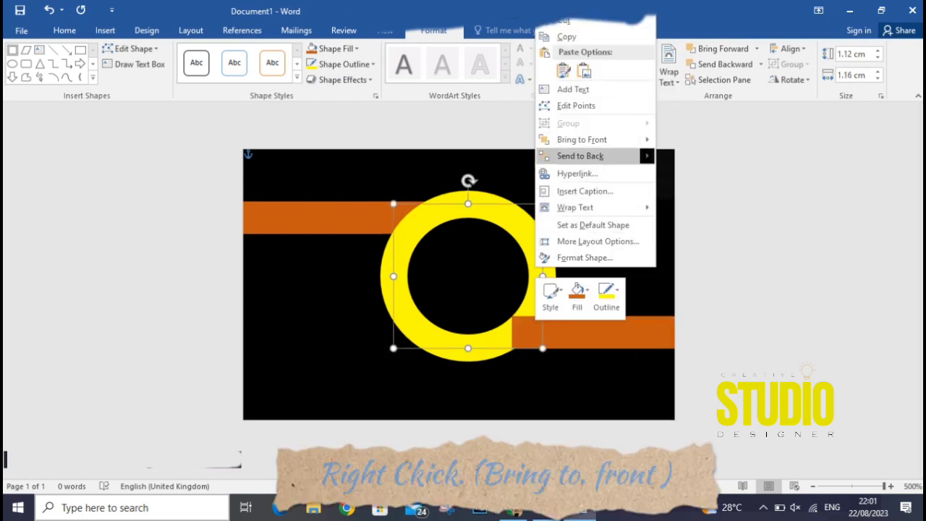
mouse_move(593, 140)
left_click(702, 142)
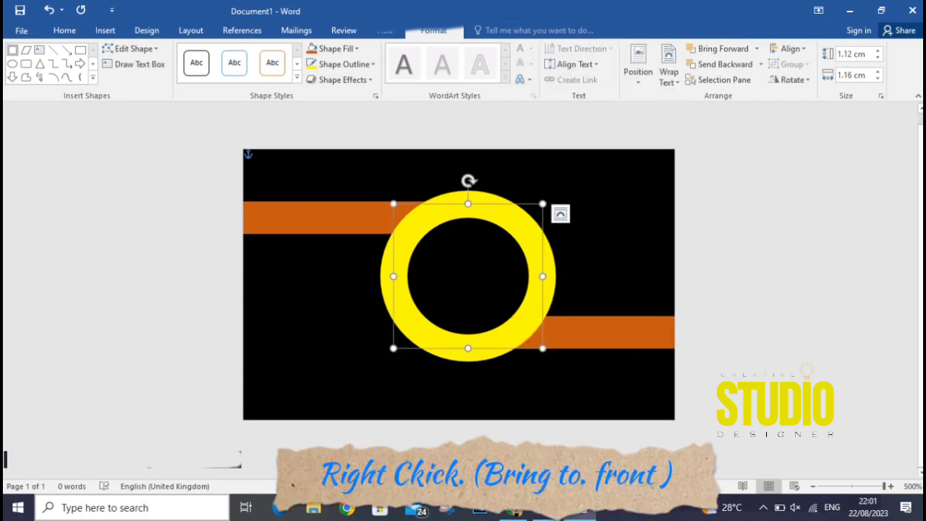
key("Escape")
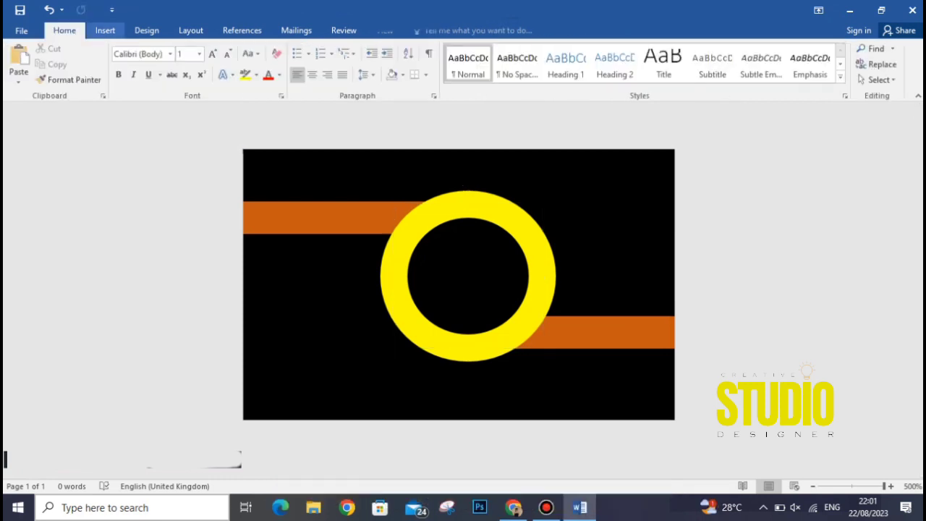
Insert the STUDIO logo picture, set it Behind Text, and centre it inside the yellow ring.
left_click(105, 30)
left_click(126, 65)
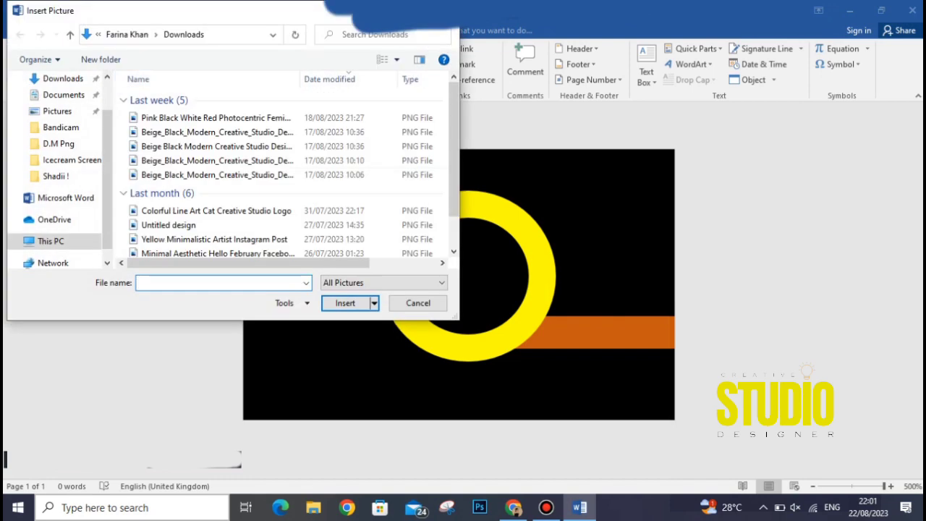
double_click(241, 145)
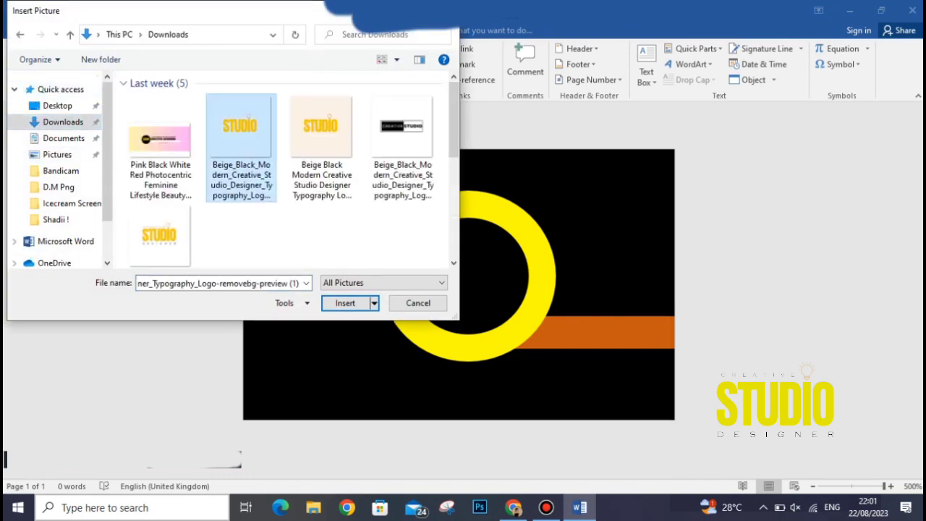
left_click(534, 158)
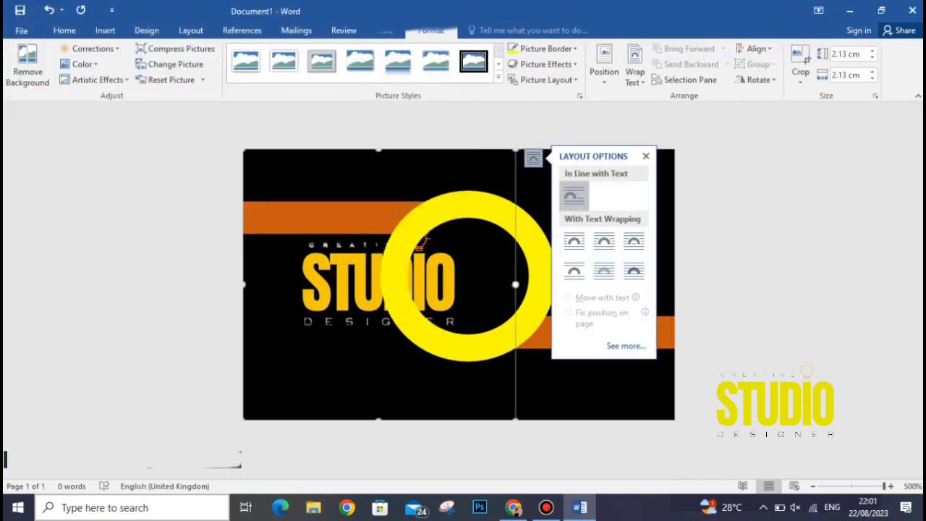
left_click(633, 270)
left_click_drag(379, 283, 489, 227)
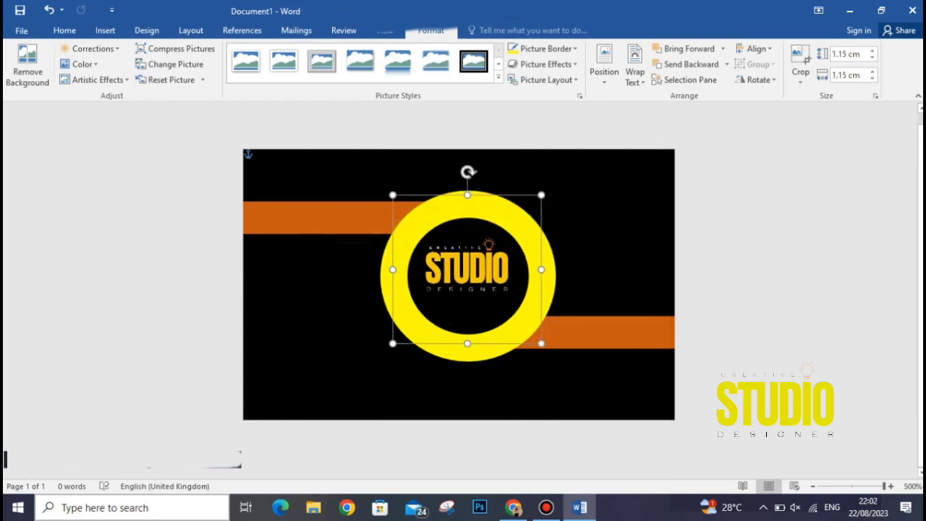
key("Right")
key("Down")
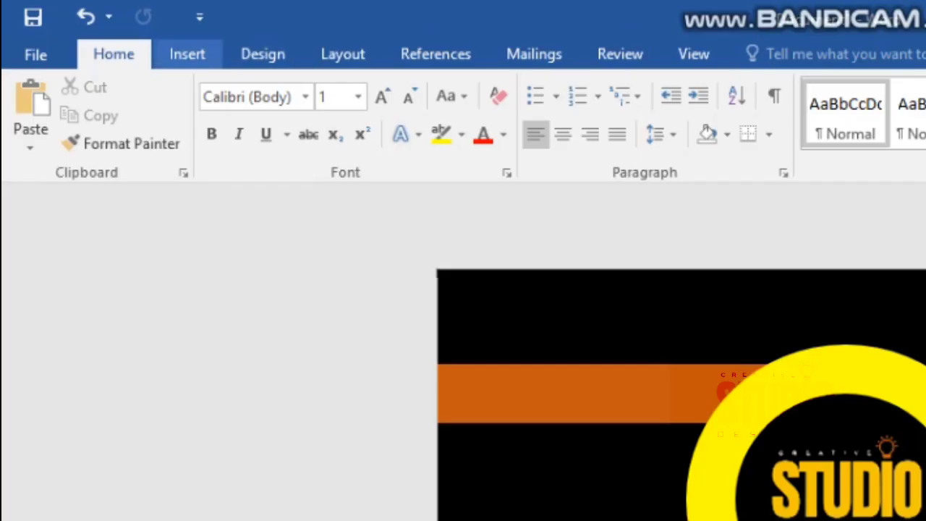
Add a blank page and copy the woman's portrait image from the browser.
left_click(187, 54)
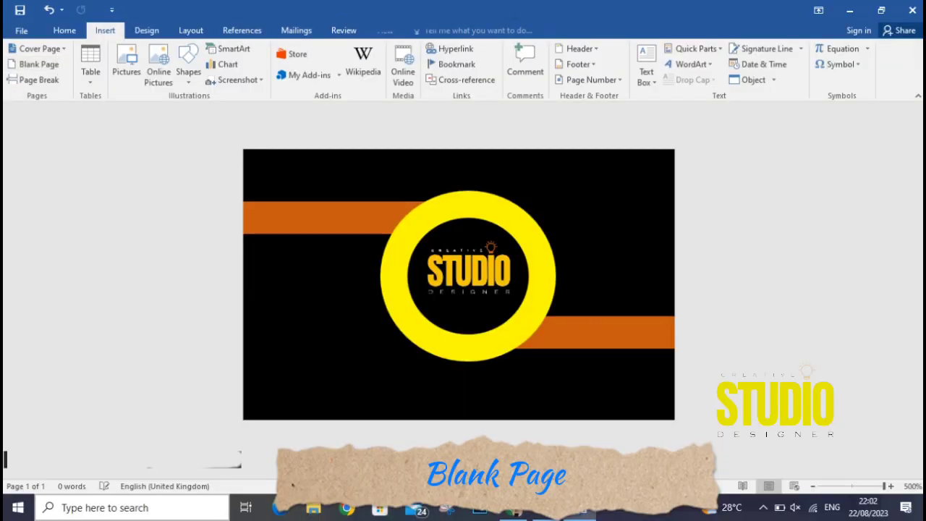
left_click(34, 64)
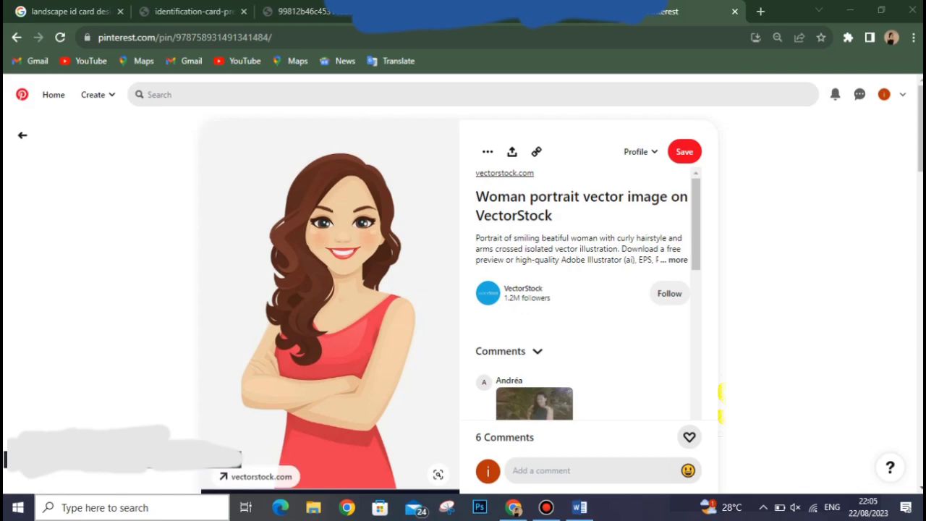
right_click(328, 314)
left_click(354, 354)
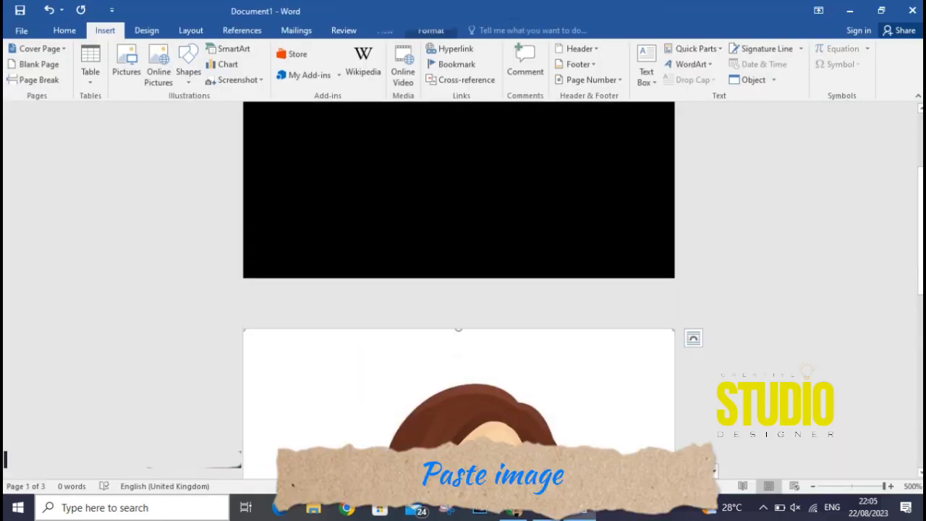
Crop the pasted portrait from the bottom to head and shoulders, about 0.65 by 0.72 cm.
left_click(695, 338)
left_click(794, 407)
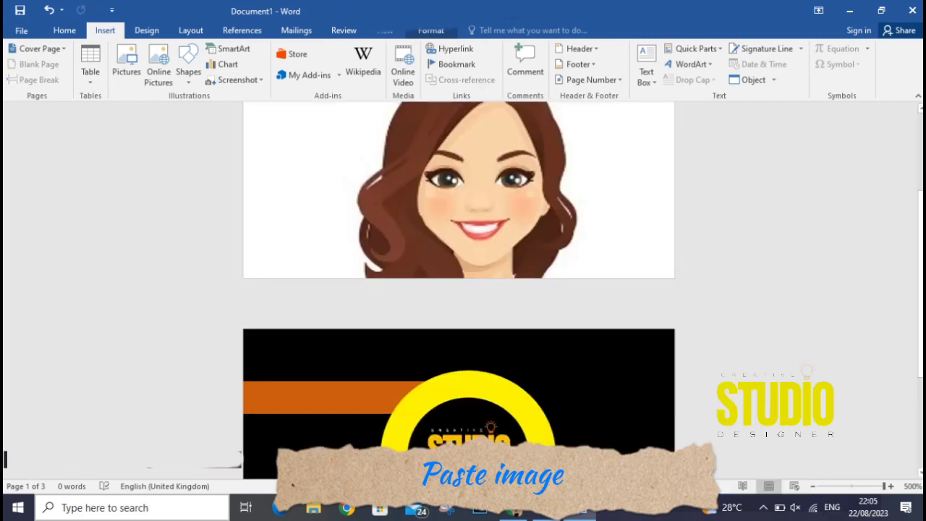
scroll(459, 290, "up", 3)
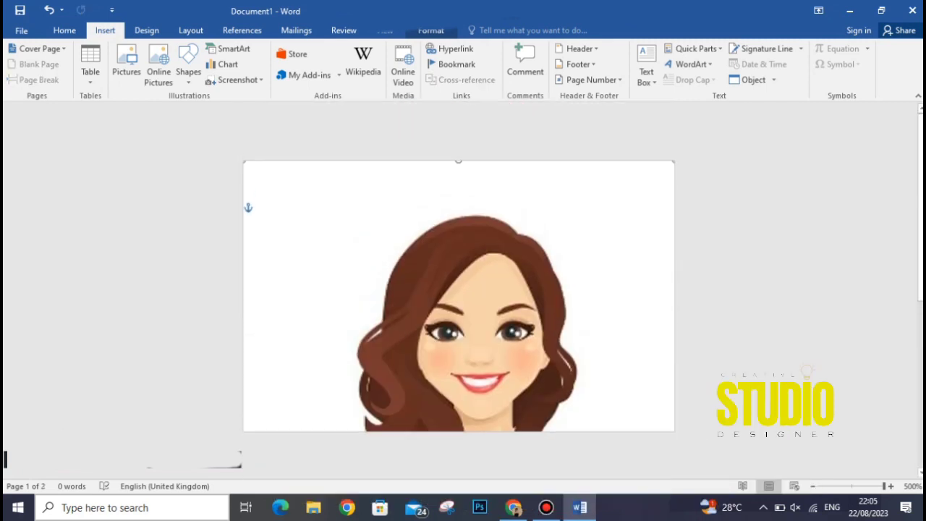
key("ctrl+z")
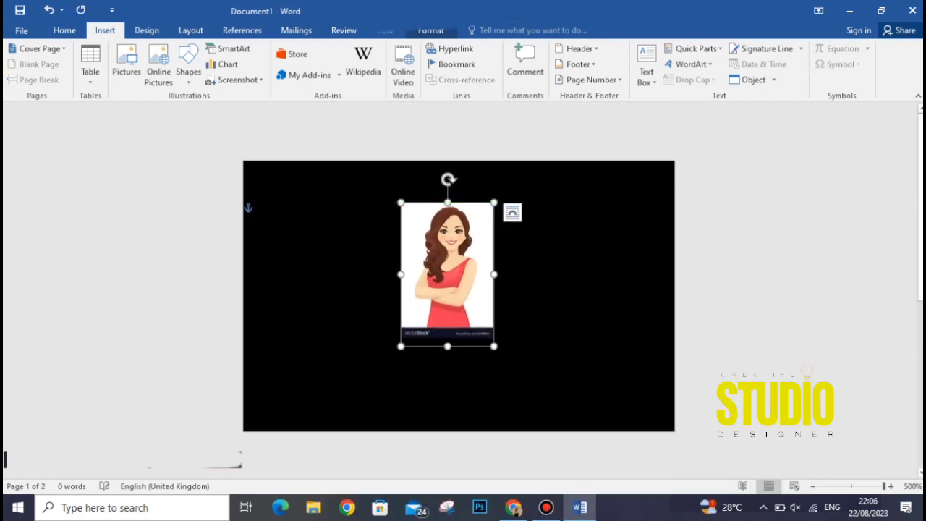
right_click(471, 306)
left_click(511, 333)
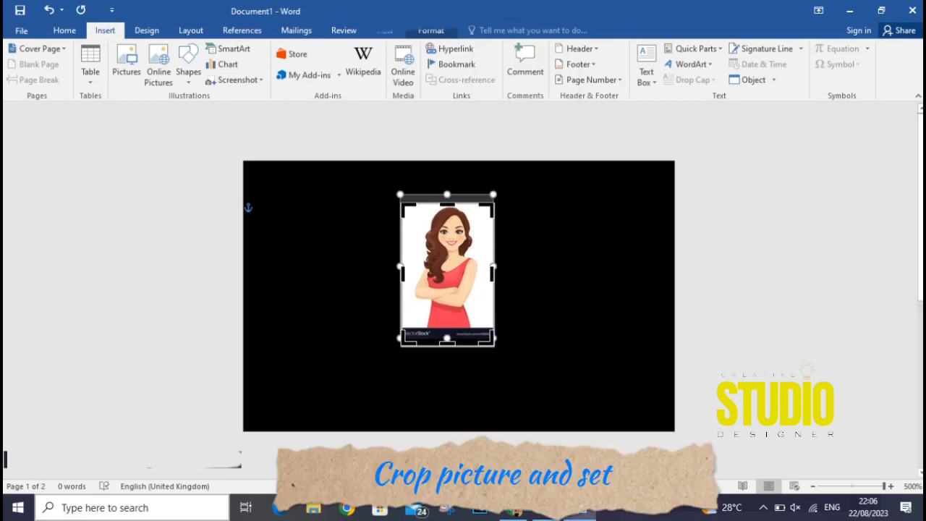
left_click_drag(448, 340, 447, 281)
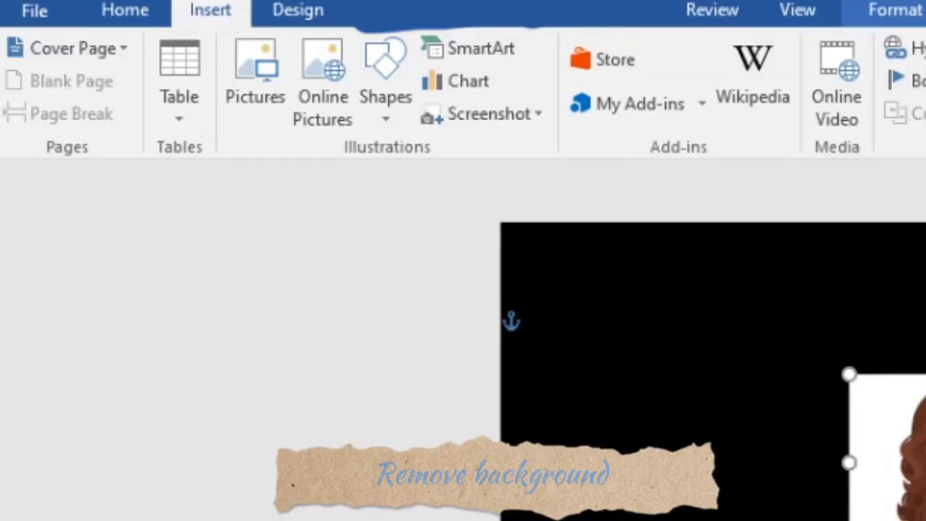
left_click(432, 30)
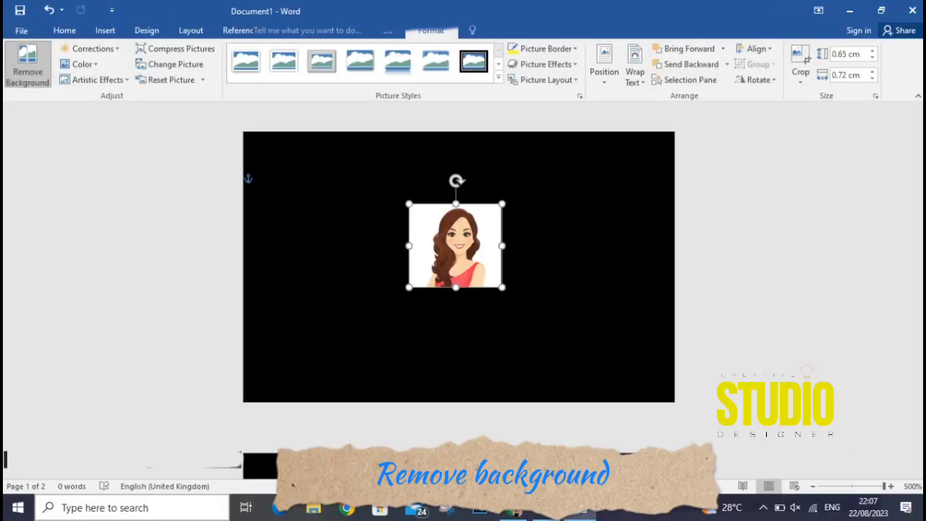
Use Remove Background, mark her hair and shoulder to keep, and keep the changes.
left_click(27, 67)
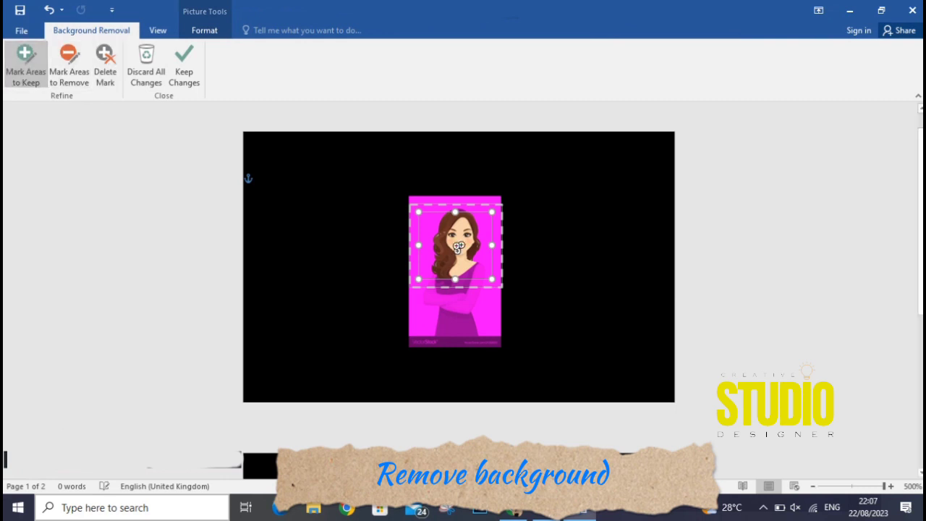
left_click(441, 276)
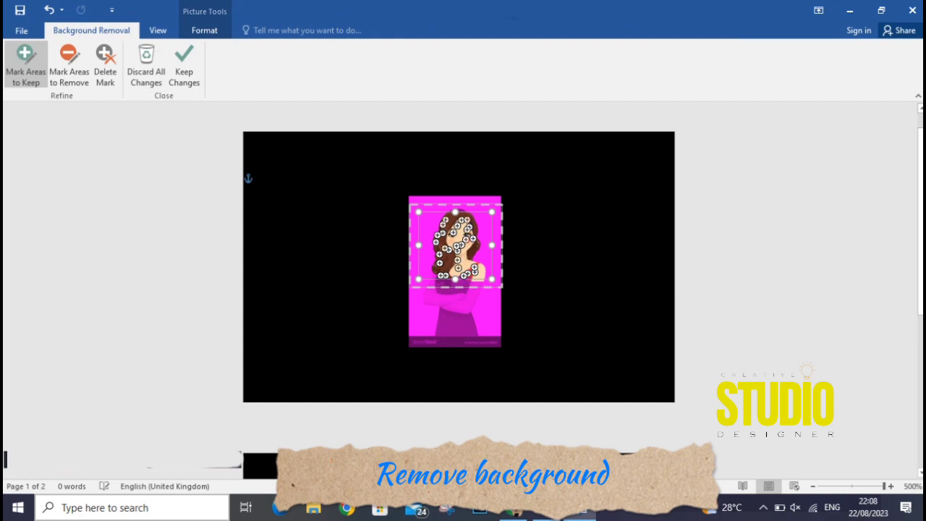
left_click(184, 66)
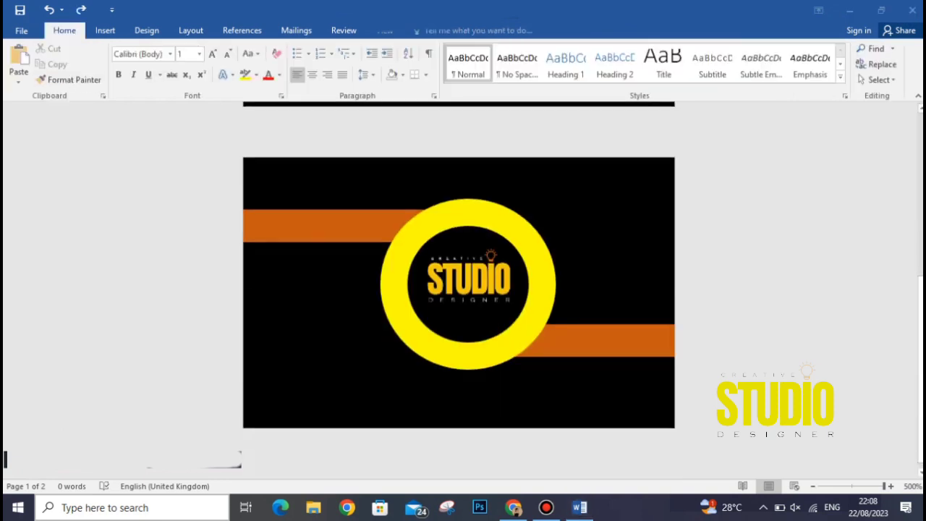
Paste the yellow ring onto the back card and position it on the left side.
scroll(459, 284, "down", 1)
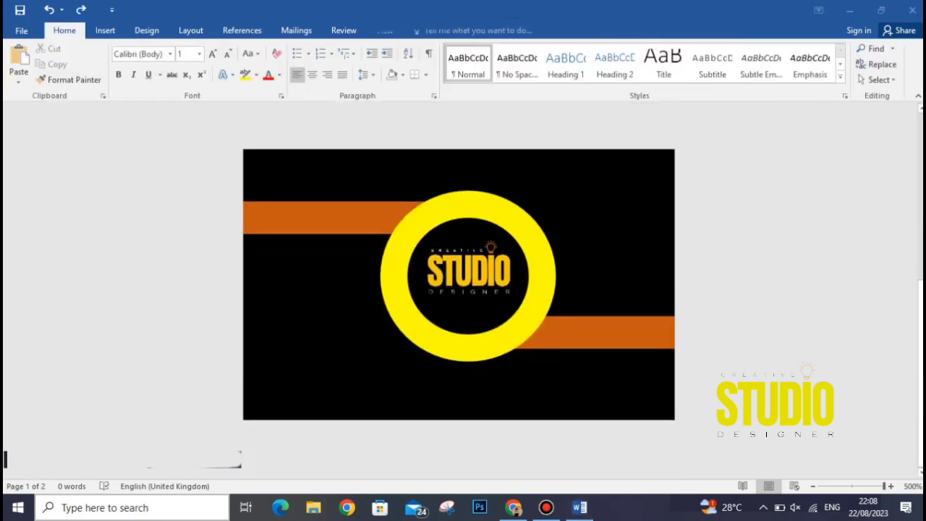
left_click(469, 273)
left_click(469, 354)
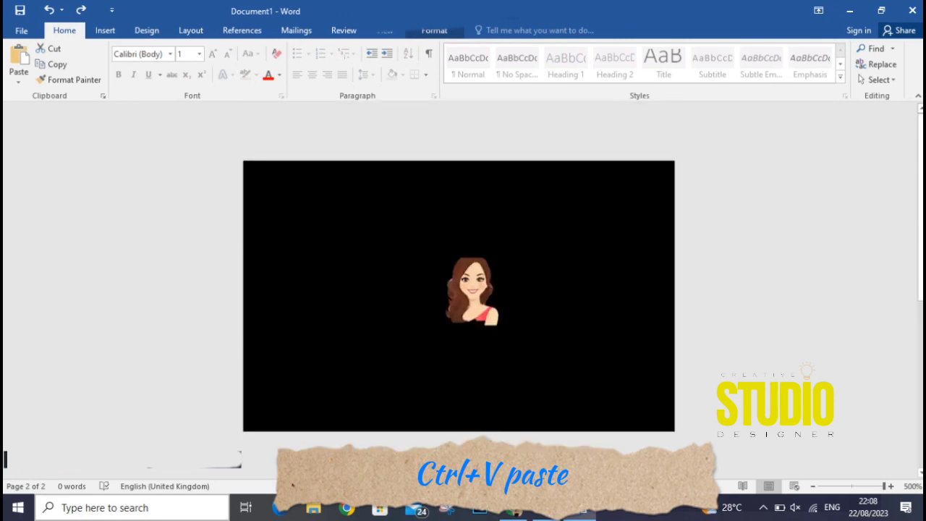
key("ctrl+v")
left_click_drag(369, 341, 432, 362)
Move the portrait into the ring and enlarge it until it fills the ring's centre.
double_click(479, 293)
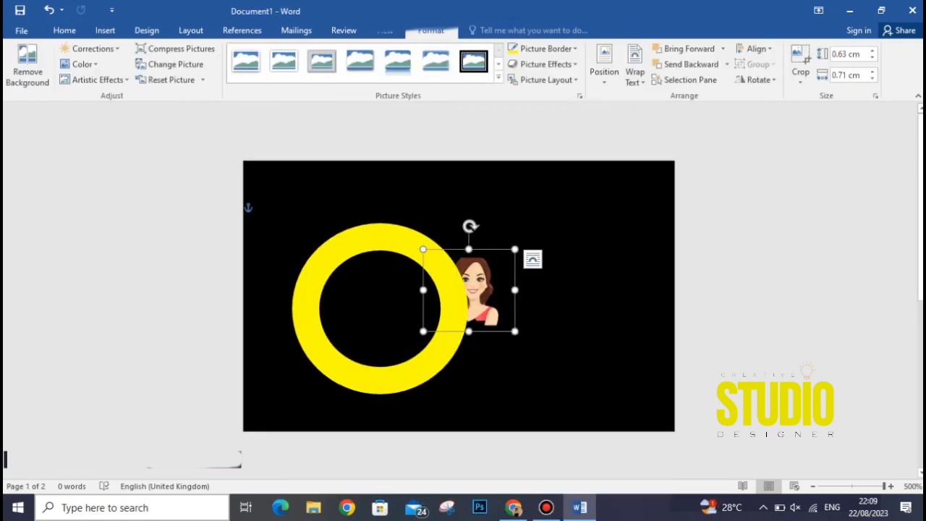
left_click_drag(479, 293, 394, 299)
left_click_drag(430, 337, 481, 384)
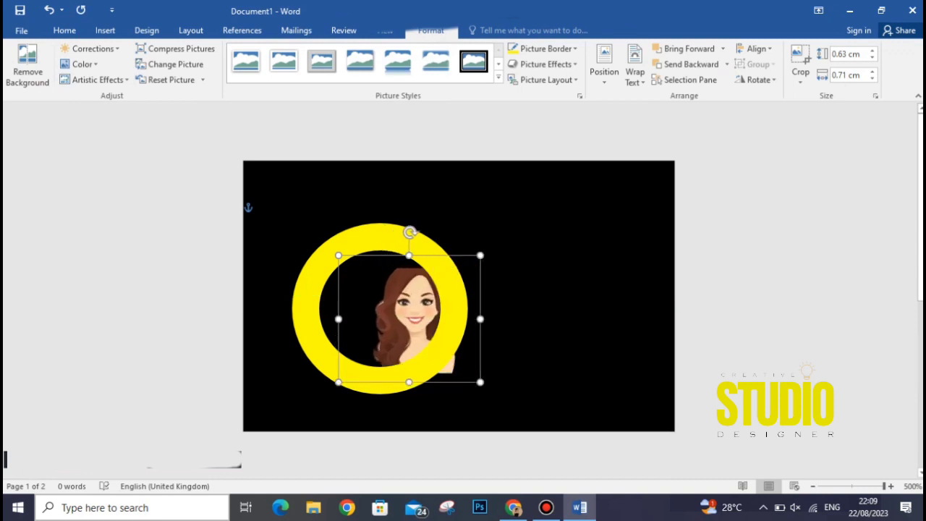
left_click_drag(418, 319, 384, 317)
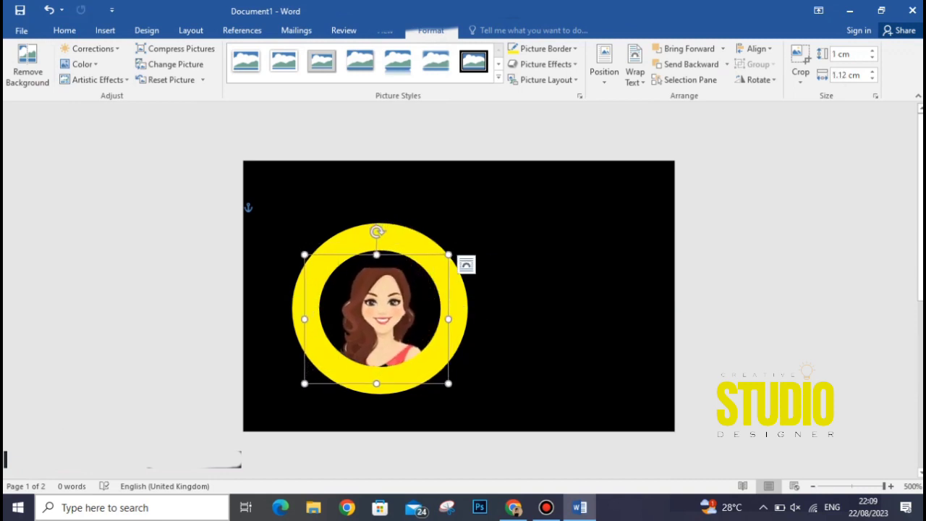
left_click_drag(377, 255, 376, 251)
left_click_drag(449, 251, 462, 239)
left_click_drag(391, 307, 384, 304)
left_click_drag(377, 380, 377, 380)
left_click_drag(455, 309, 459, 308)
left_click_drag(383, 307, 379, 306)
left_click_drag(455, 378, 464, 388)
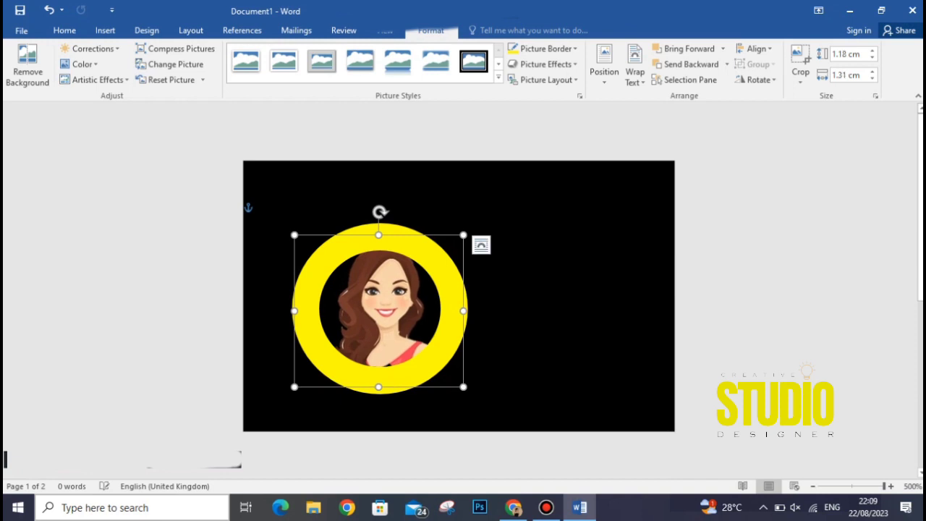
left_click(514, 340)
left_click_drag(384, 310, 381, 309)
left_click(514, 333)
scroll(514, 333, "down", 2)
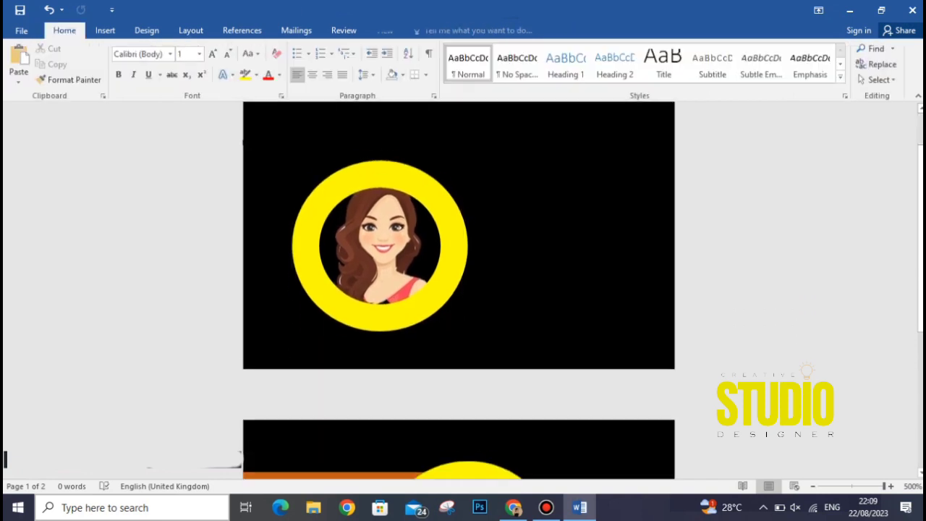
Copy the front card's orange bar onto the back card, running from the left edge to the ring's top.
scroll(514, 333, "up", 2)
scroll(459, 296, "down", 5)
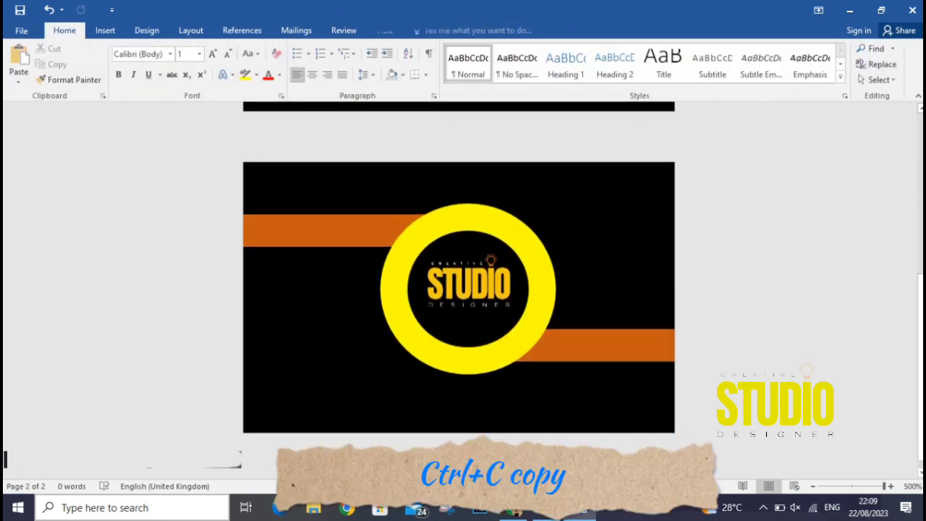
left_click(326, 231)
key("ctrl+c")
scroll(459, 297, "up", 5)
key("ctrl+v")
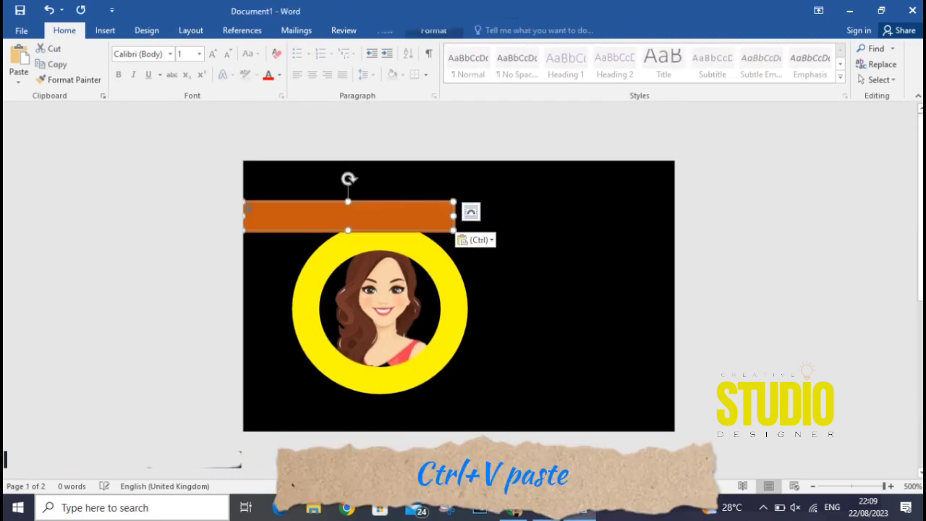
left_click_drag(348, 217, 324, 210)
left_click_drag(430, 209, 300, 243)
left_click(380, 308)
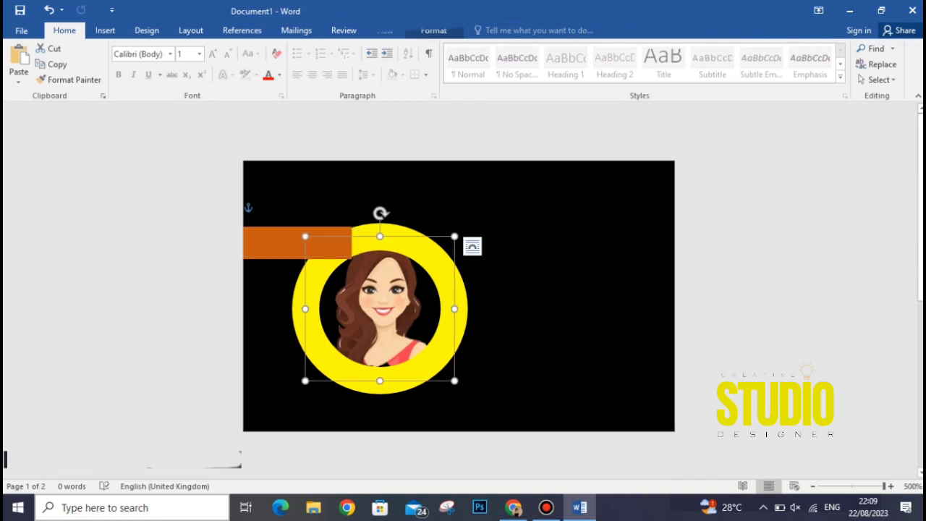
Paste a second orange bar beside the ring's lower right, stretched to the card's right edge.
scroll(381, 308, "down", 10)
scroll(459, 289, "up", 10)
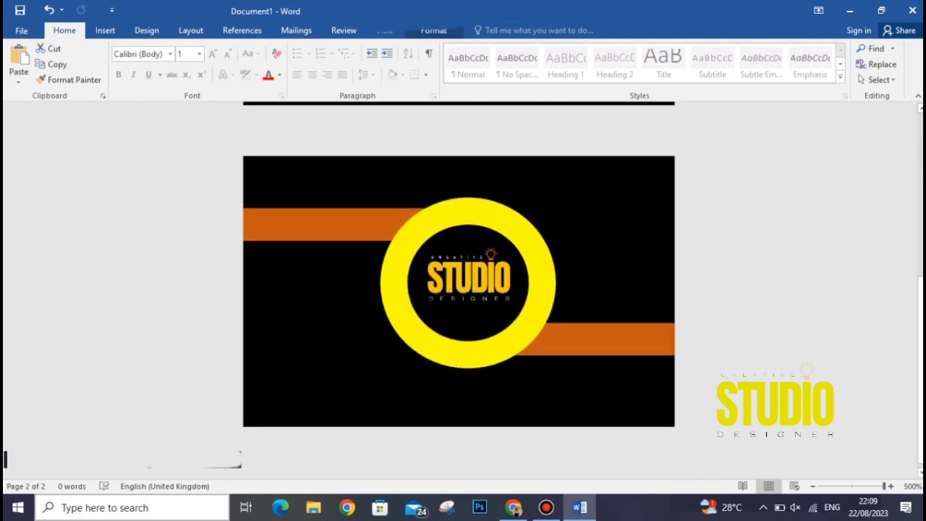
key("ctrl+v")
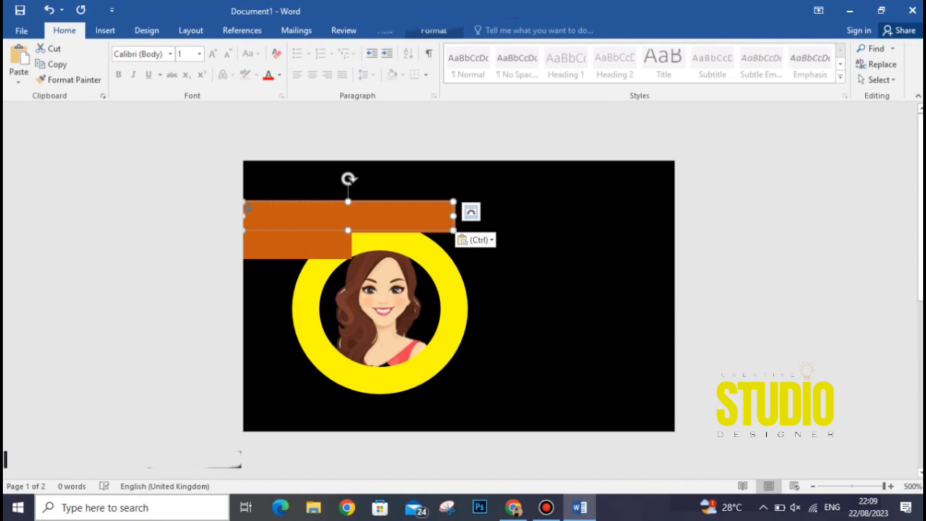
left_click_drag(348, 215, 532, 362)
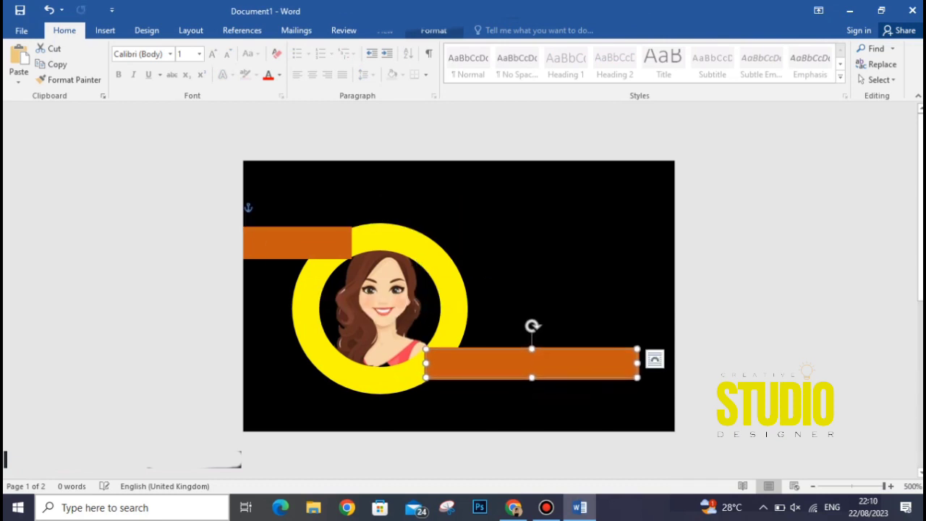
left_click_drag(637, 362, 684, 362)
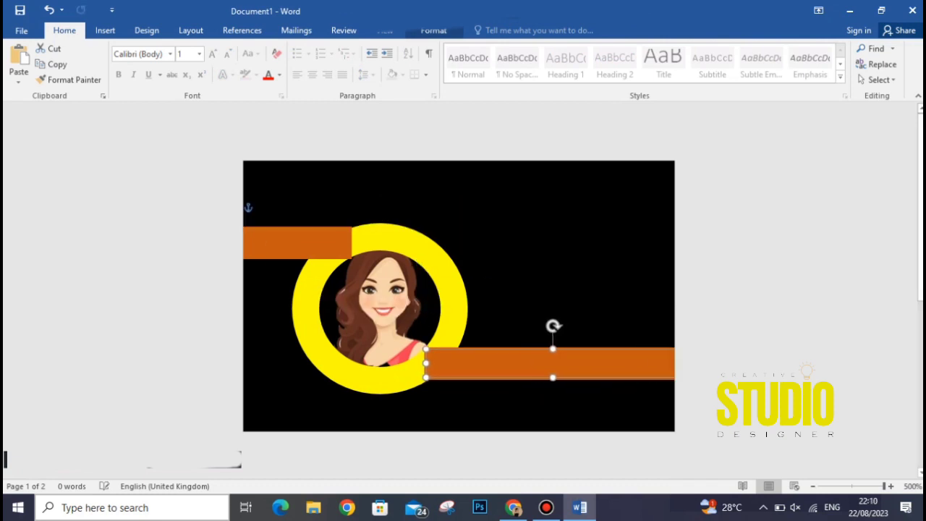
Bring the yellow ring in front of both orange bars.
left_click(380, 312)
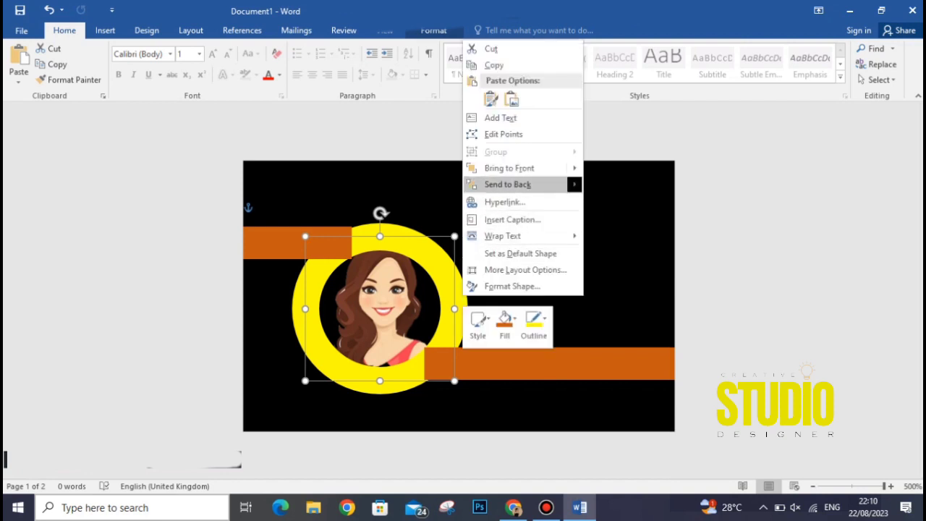
left_click(510, 168)
key("Escape")
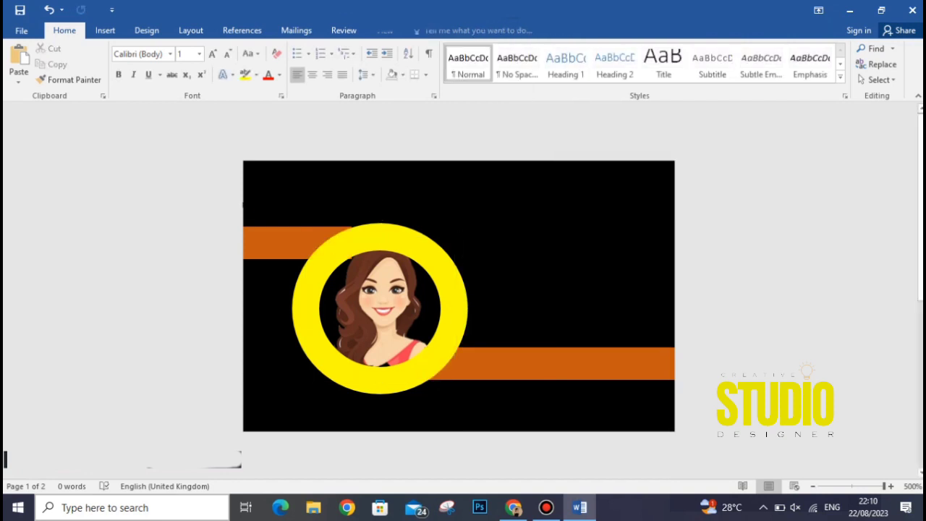
scroll(458, 296, "down", 4)
scroll(459, 296, "down", 6)
scroll(459, 296, "up", 4)
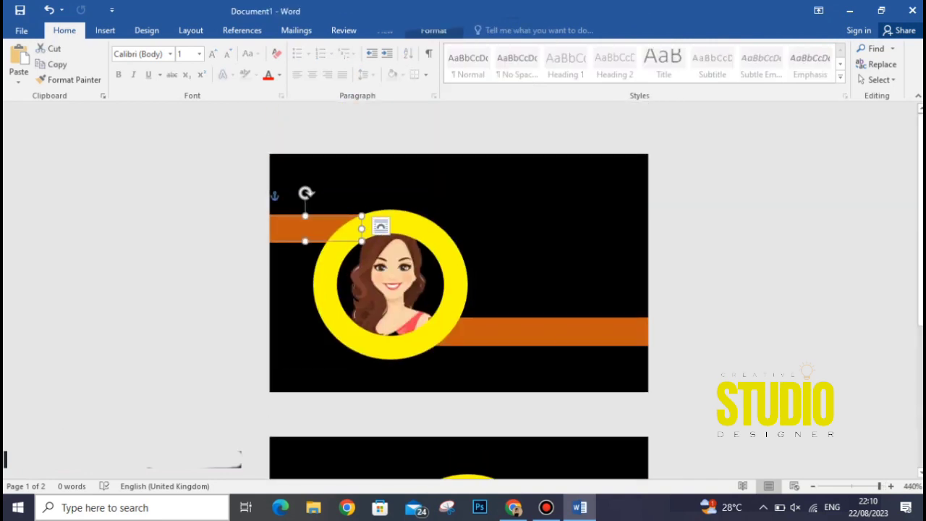
Draw a short text box at the upper right of the back card.
left_click(105, 30)
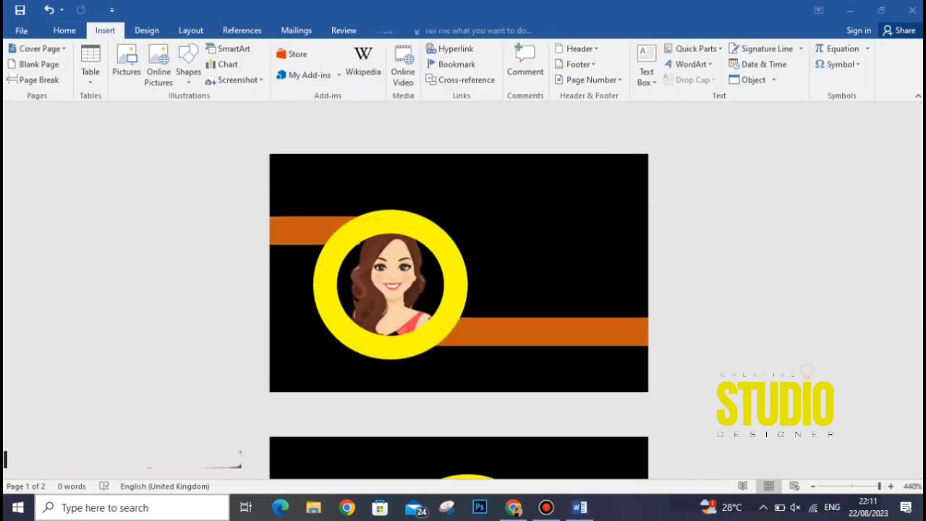
left_click(188, 64)
left_click(182, 112)
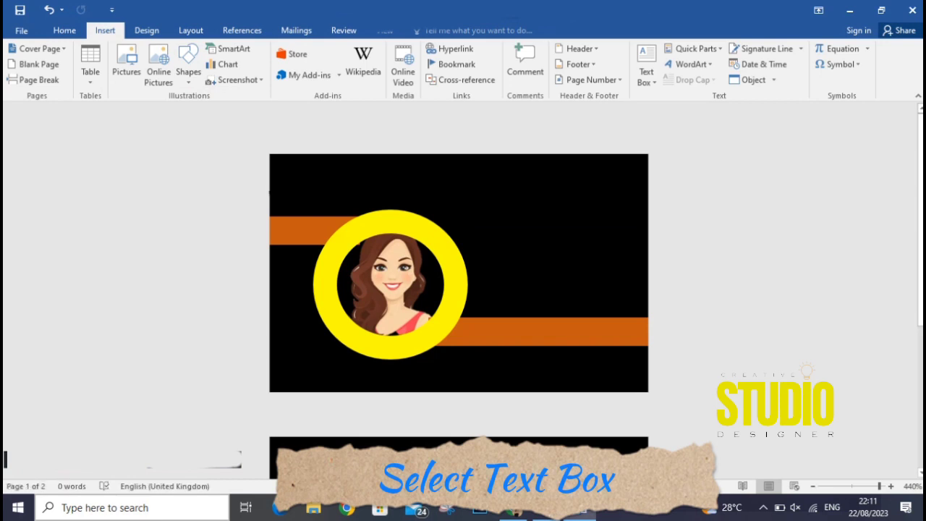
left_click_drag(449, 171, 621, 231)
left_click_drag(534, 231, 534, 213)
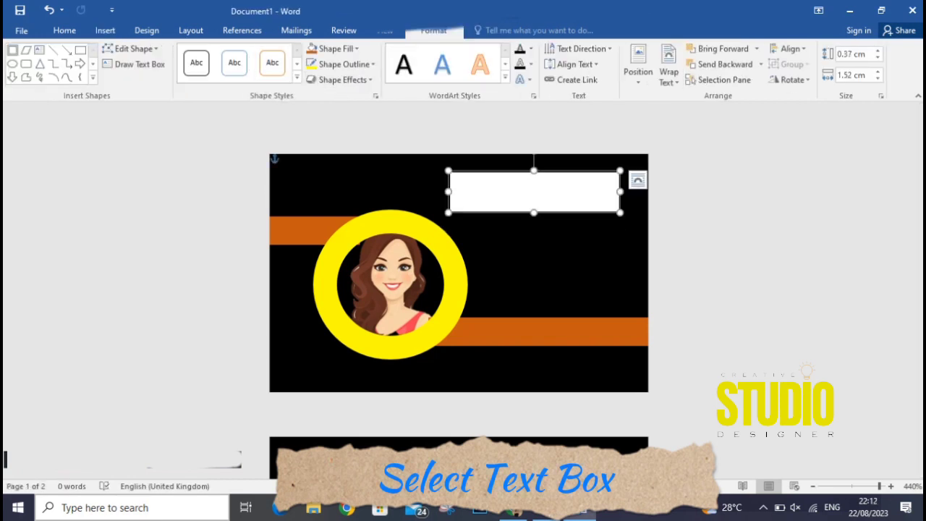
Type the cardholder's full name in the text box and set it to font size 6.
left_click(64, 30)
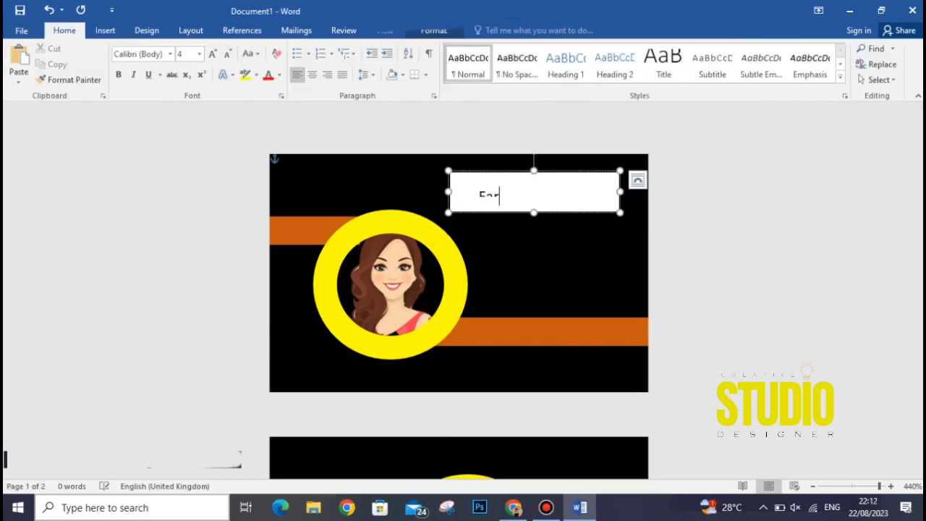
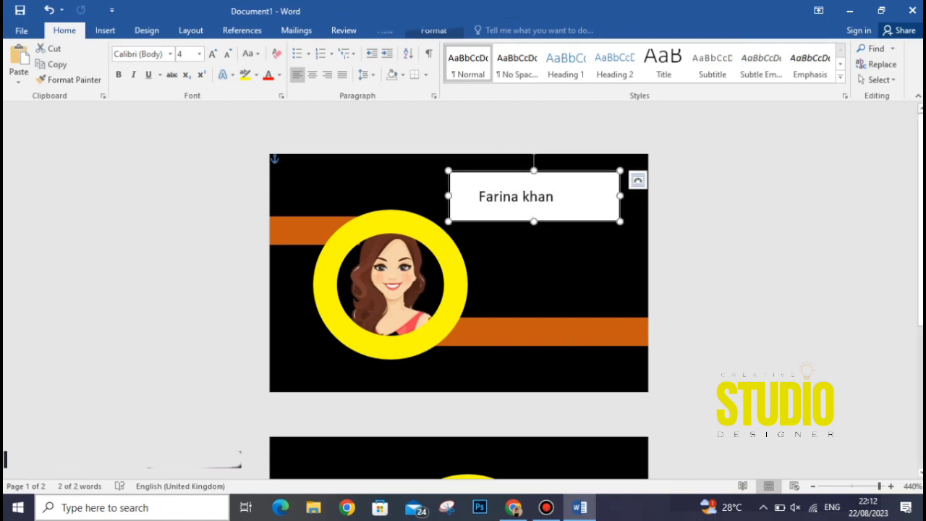
left_click_drag(524, 197, 479, 196)
left_click(213, 55)
left_click(213, 54)
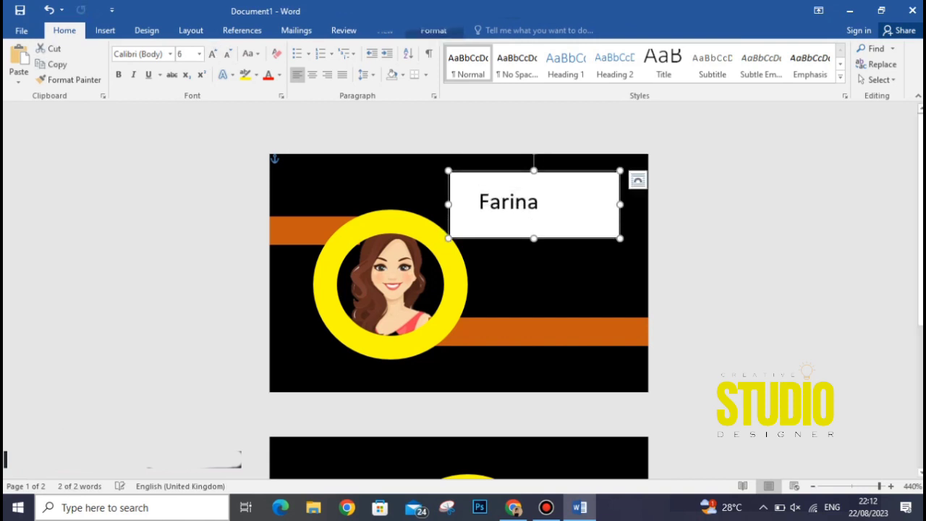
Remove the name text box's fill and outline.
left_click(434, 32)
left_click(338, 49)
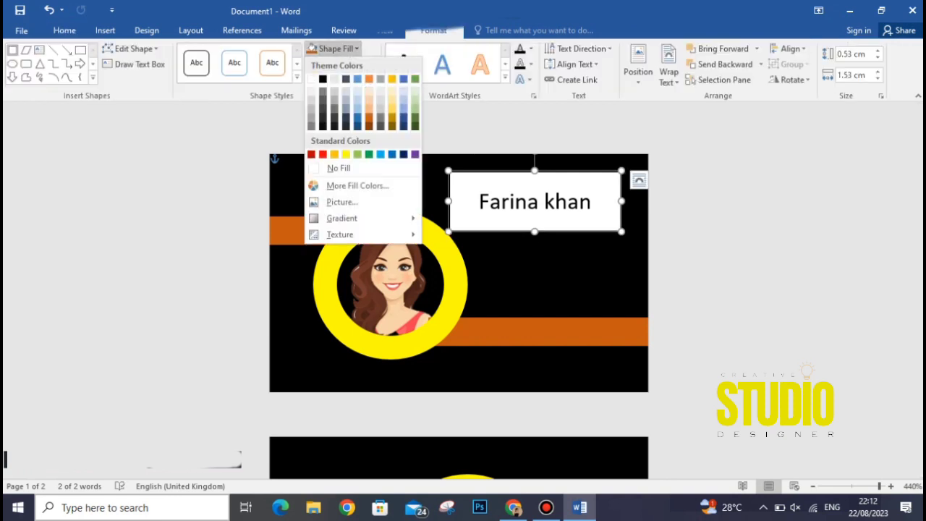
left_click(342, 168)
left_click(346, 65)
left_click(347, 184)
Colour the name text white.
left_click(591, 201)
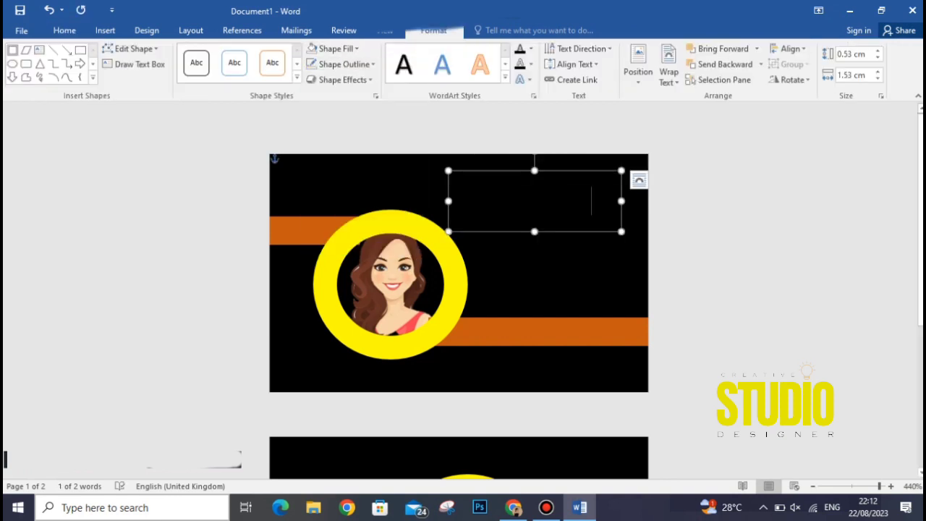
left_click_drag(591, 201, 477, 202)
left_click(531, 49)
left_click(521, 94)
left_click(557, 272)
Reselect the whole name and bring up the Home font list.
left_click(591, 202)
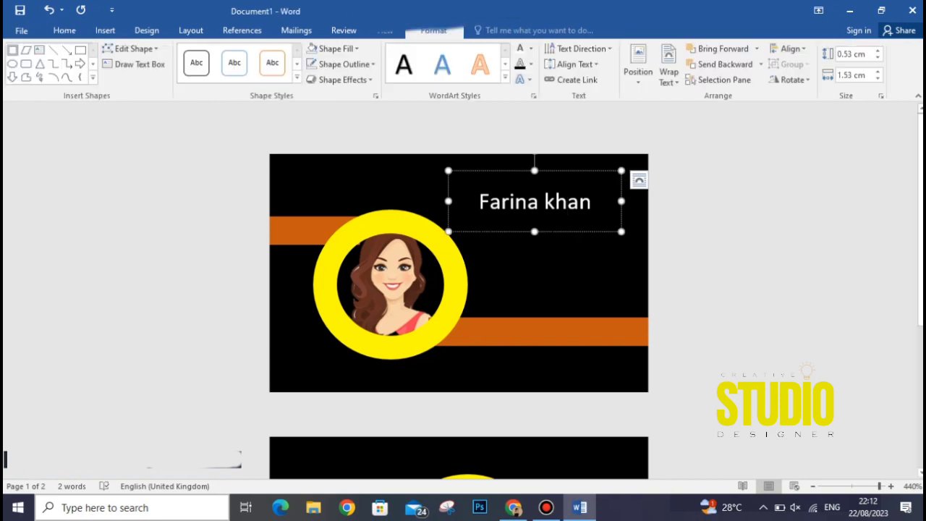
left_click_drag(591, 201, 479, 202)
left_click(64, 30)
left_click(171, 54)
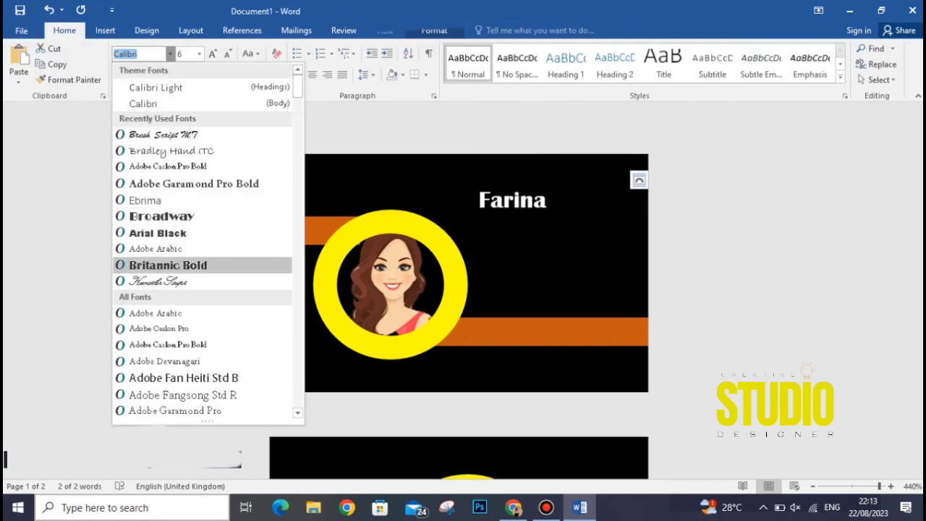
Set the name in Berlin Sans FB Demi at size 7 and move its box toward the top right.
left_click(168, 265)
left_click_drag(639, 201, 646, 201)
left_click(713, 246)
triple_click(564, 205)
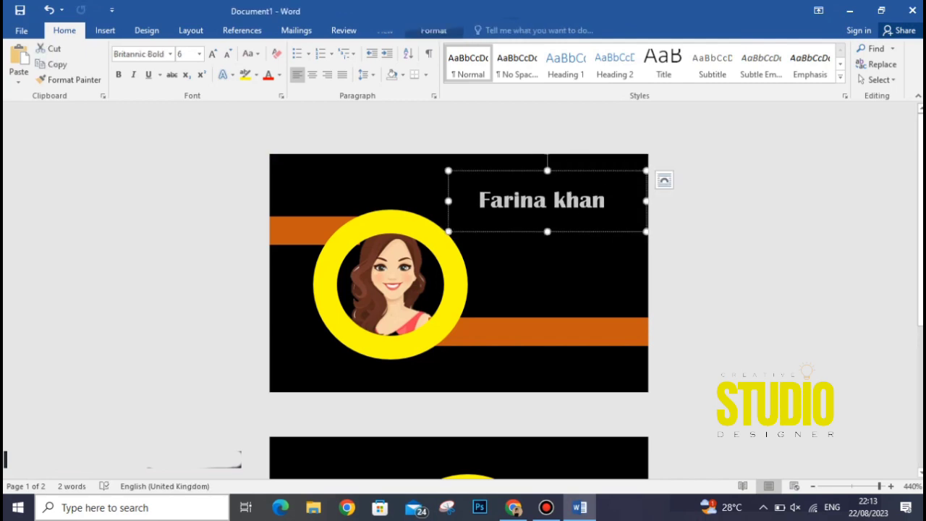
left_click(170, 54)
scroll(188, 264, "down", 12)
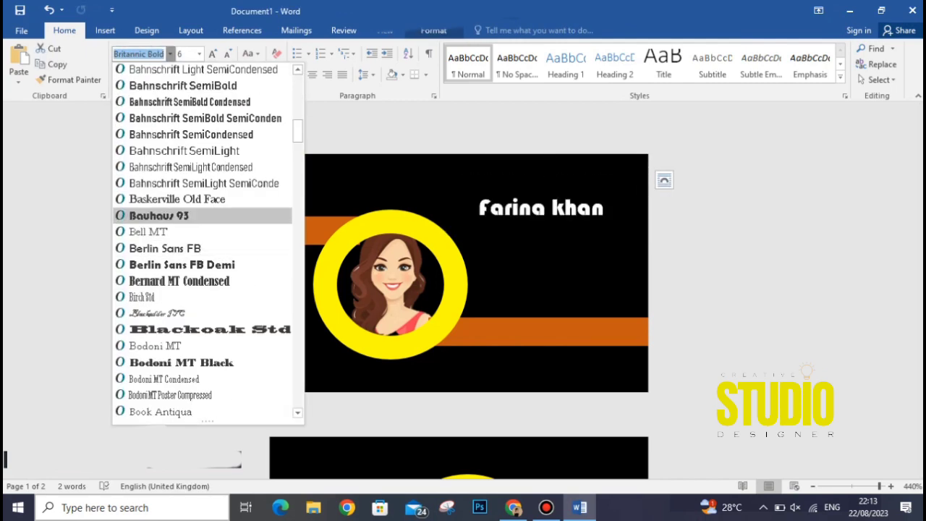
left_click(182, 265)
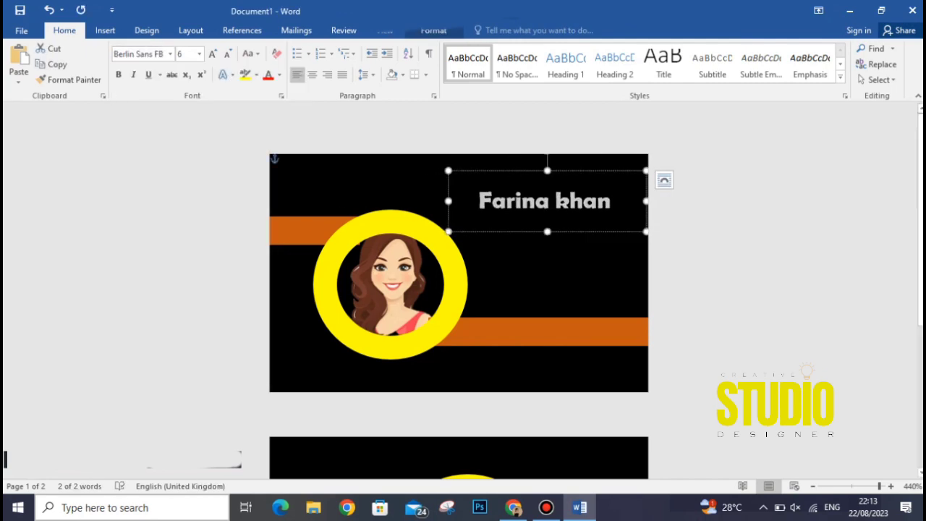
left_click_drag(656, 239, 598, 236)
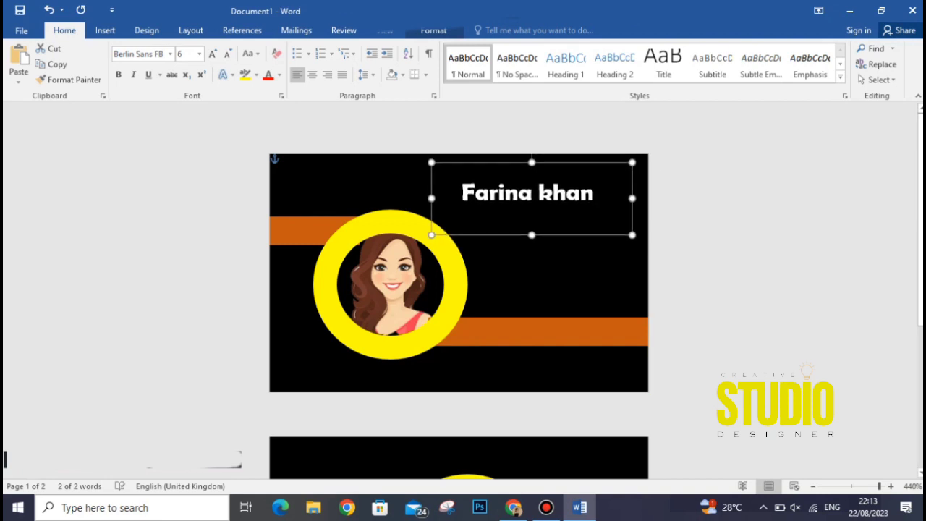
left_click(212, 54)
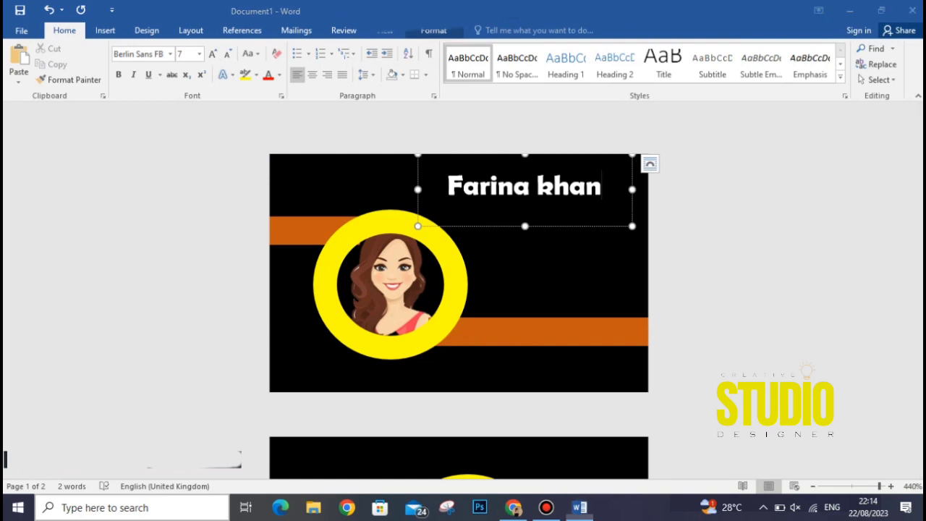
Add centred lines under the name for the job title, phone number and social handle.
left_click(313, 74)
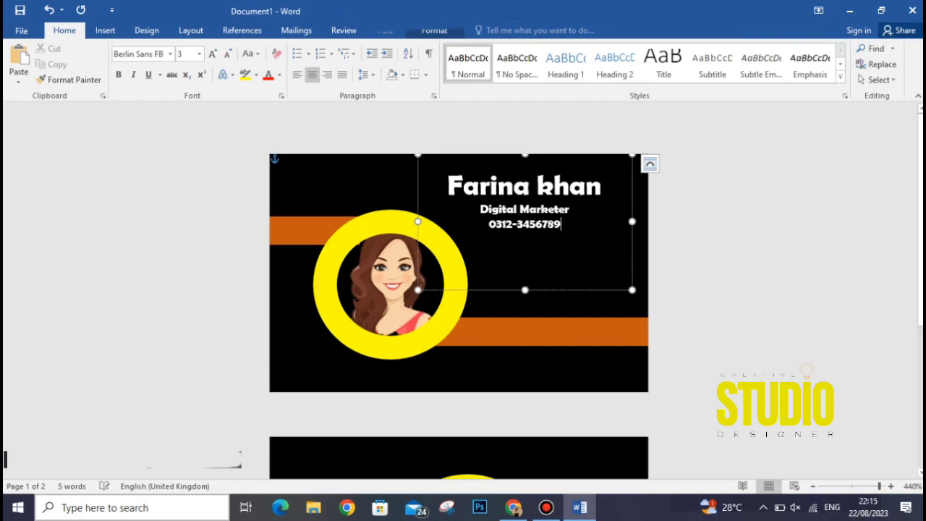
key("Return")
type("it")
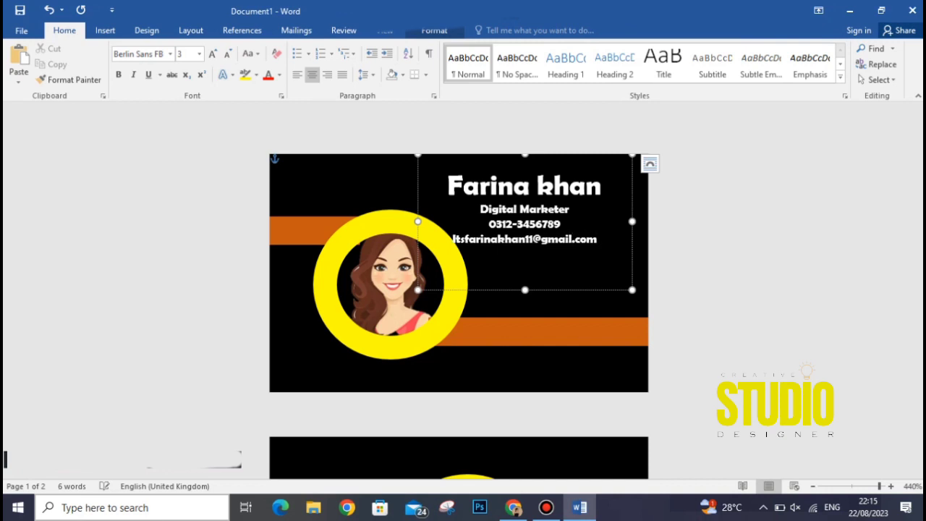
key("Return")
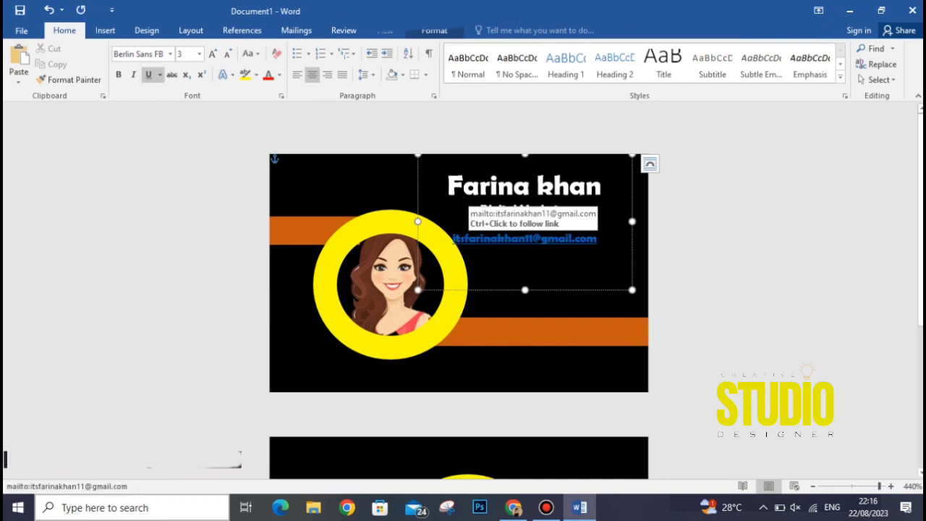
Correct the address line's ending and enlarge the contact text box.
left_click(434, 30)
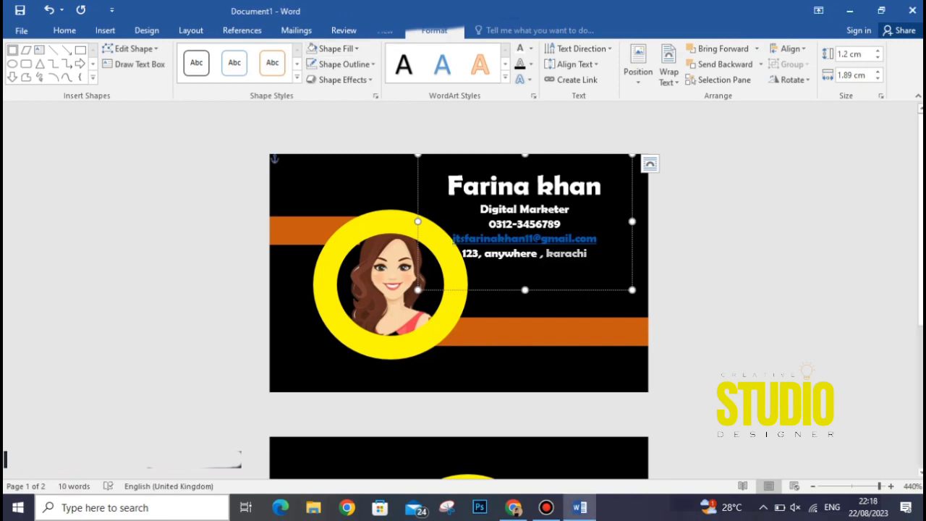
key("BackSpace")
key("BackSpace")
key("BackSpace")
key("BackSpace")
key("BackSpace")
key("BackSpace")
key("BackSpace")
key("BackSpace")
key("BackSpace")
key("BackSpace")
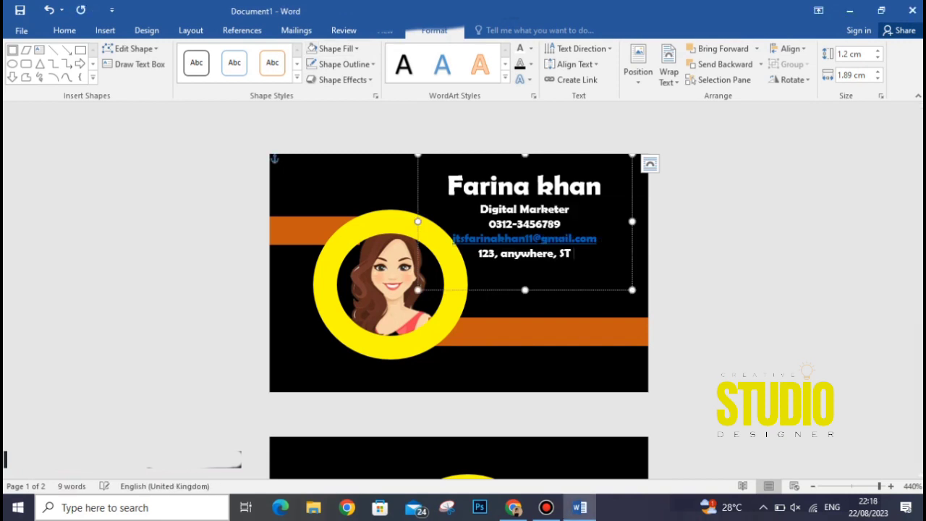
type(", ST and City")
key("Escape")
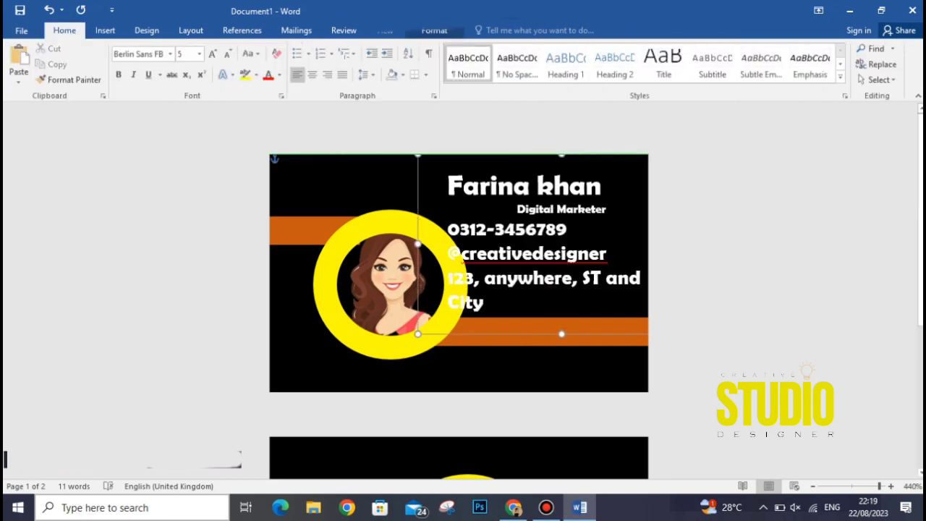
mouse_move(417, 334)
left_mouse_down()
mouse_move(442, 338)
mouse_move(418, 338)
left_mouse_up()
left_click_drag(450, 230, 488, 303)
Shrink the contact lines to size 4 and wrap the address onto two lines.
left_click(227, 54)
left_click(564, 267)
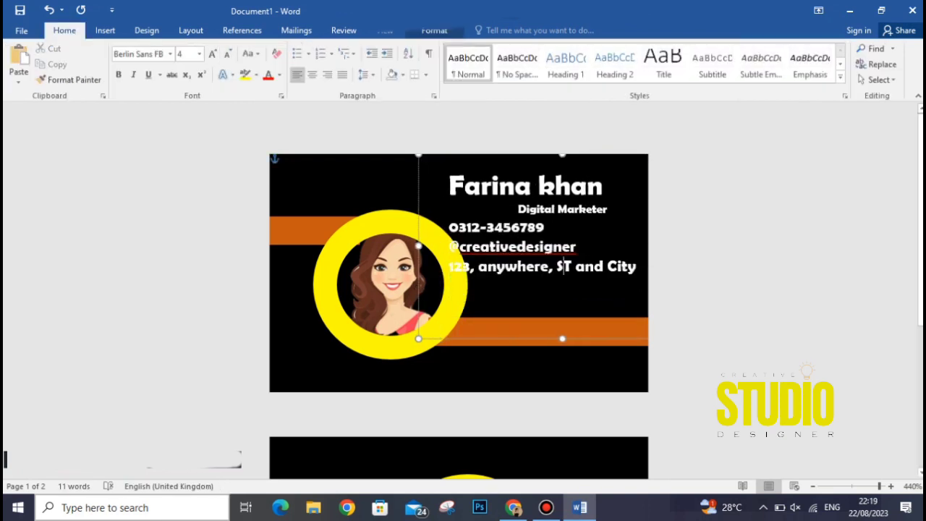
left_click_drag(451, 229, 488, 311)
left_click(450, 228)
left_click(449, 247)
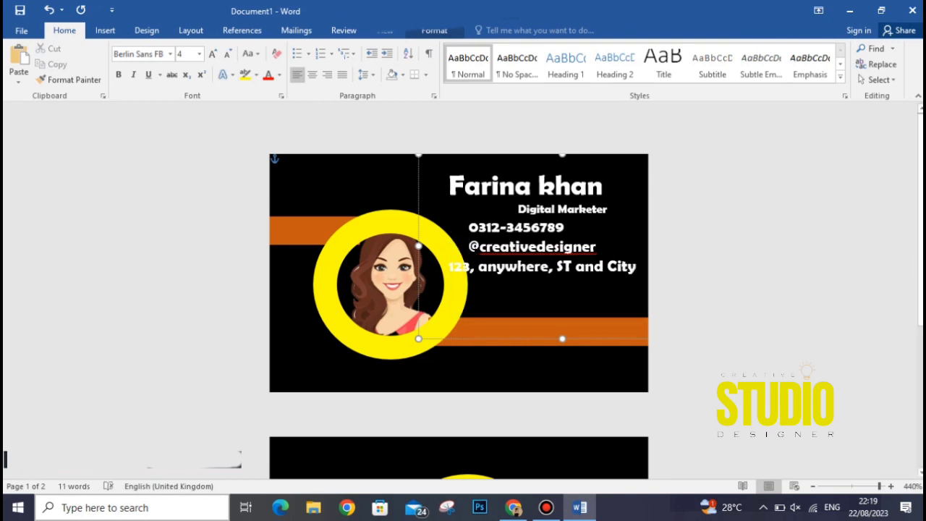
left_click(450, 267)
left_click(607, 267)
key("Return")
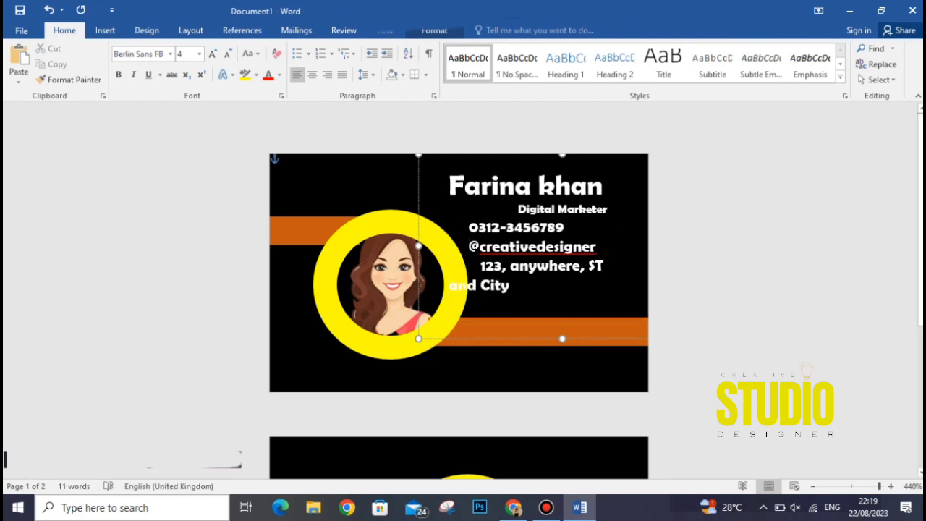
Left-align the Digital Marketer line and nudge the text box slightly right.
left_click(469, 248)
left_click(469, 228)
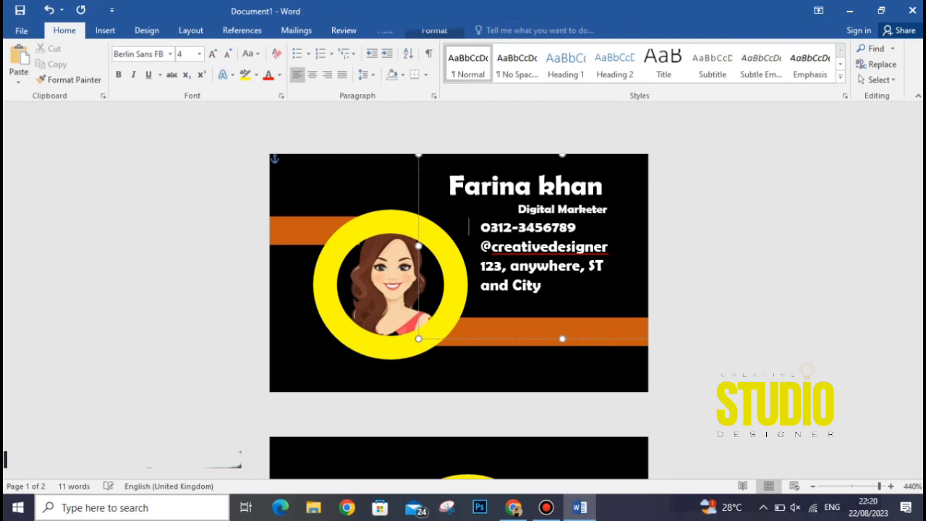
key("BackSpace")
left_click(414, 191)
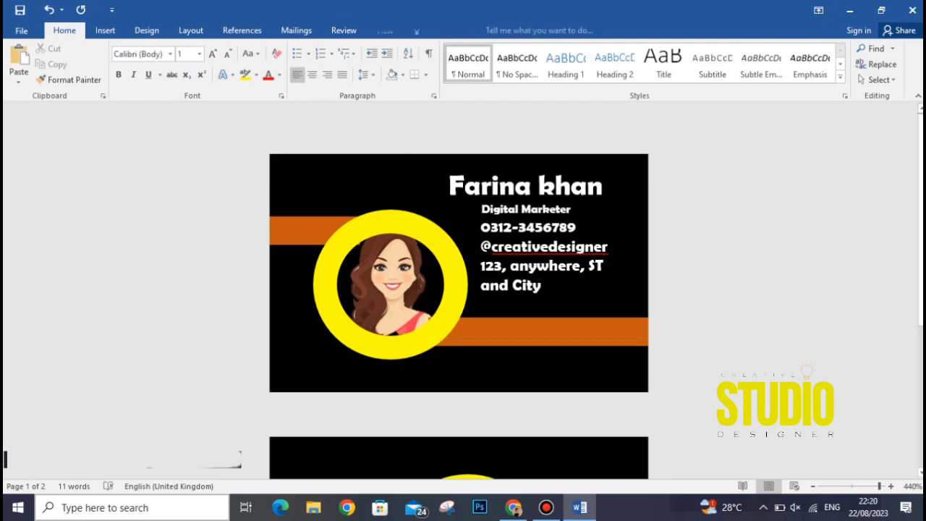
left_click_drag(419, 192, 428, 191)
Add a blank line after Digital Marketer, enlarge it, and colour it yellow.
left_click(580, 210)
key("Return")
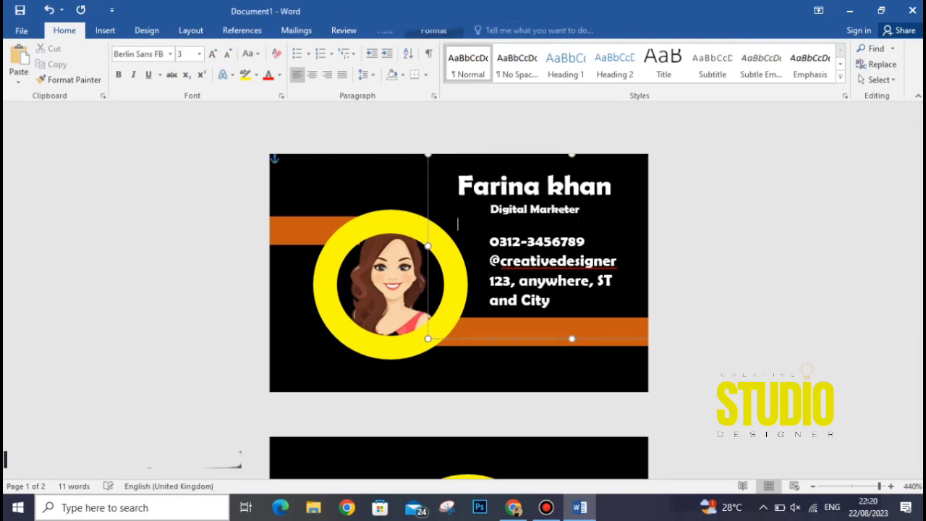
left_click_drag(580, 210, 491, 210)
left_click(212, 54)
left_click(280, 74)
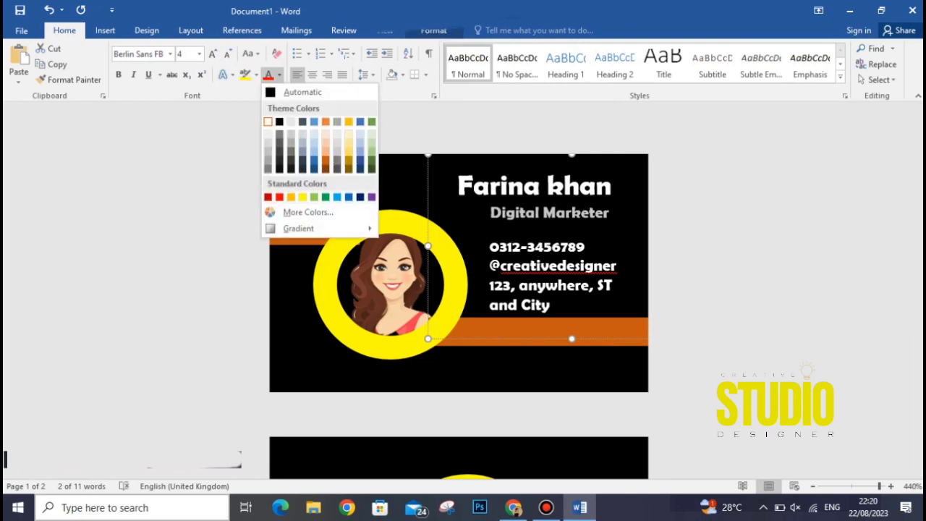
left_click(326, 161)
left_click(280, 75)
left_click(303, 197)
Ignore the handle's spelling flag, capitalise the street word, and remove spaces before Digital Marketer.
left_click(693, 239)
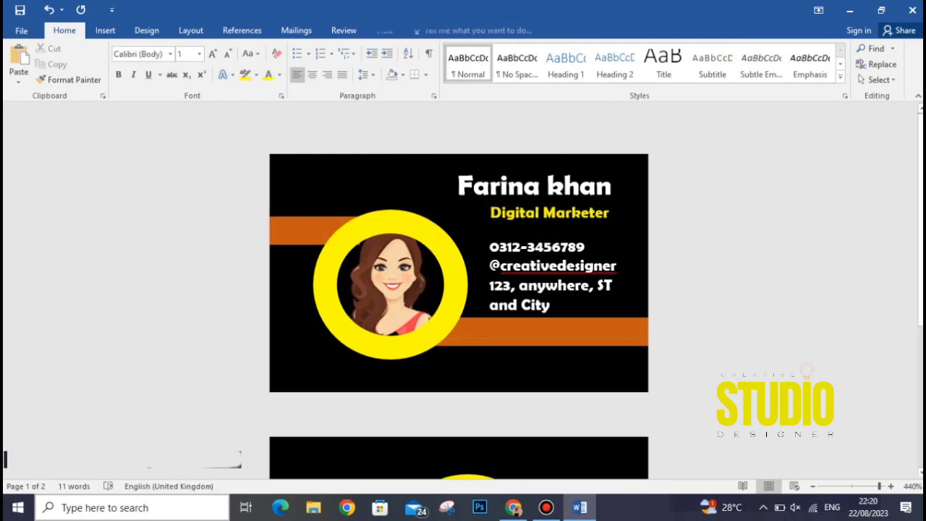
right_click(616, 274)
left_click(657, 302)
key("BackSpace")
type("A")
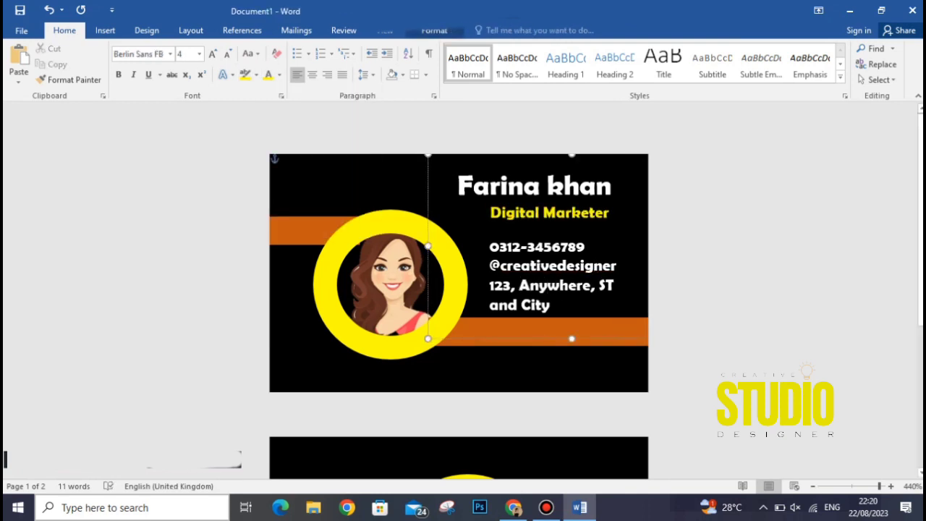
left_click(490, 212)
key("BackSpace")
key("BackSpace")
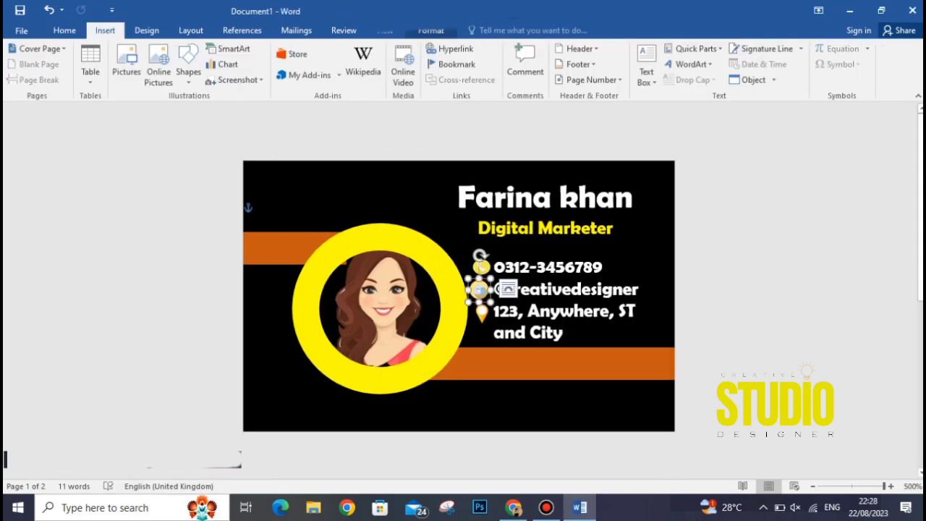
Deselect the last contact icon and scroll to the logo card on page 2.
key("Escape")
scroll(458, 290, "down", 1)
scroll(459, 289, "down", 8)
scroll(459, 290, "down", 4)
scroll(459, 289, "up", 5)
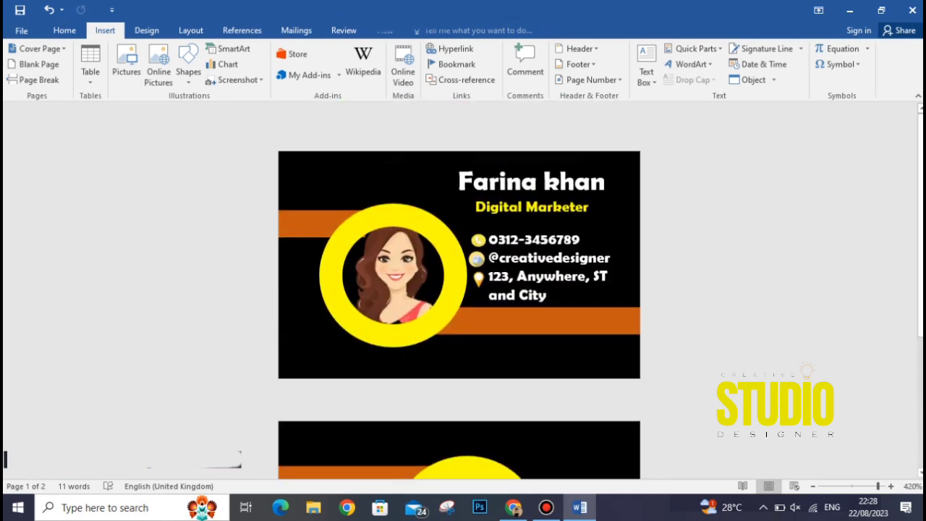
scroll(459, 282, "up", 8)
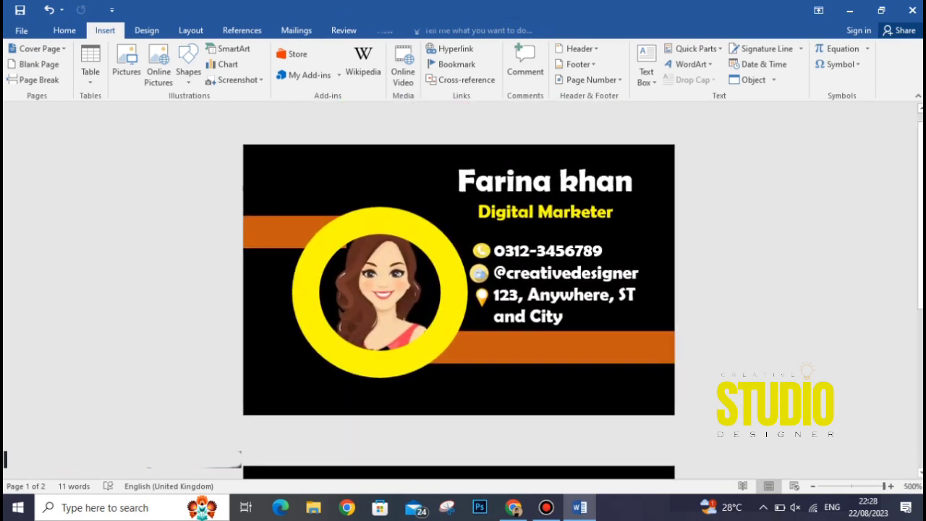
scroll(458, 289, "down", 5)
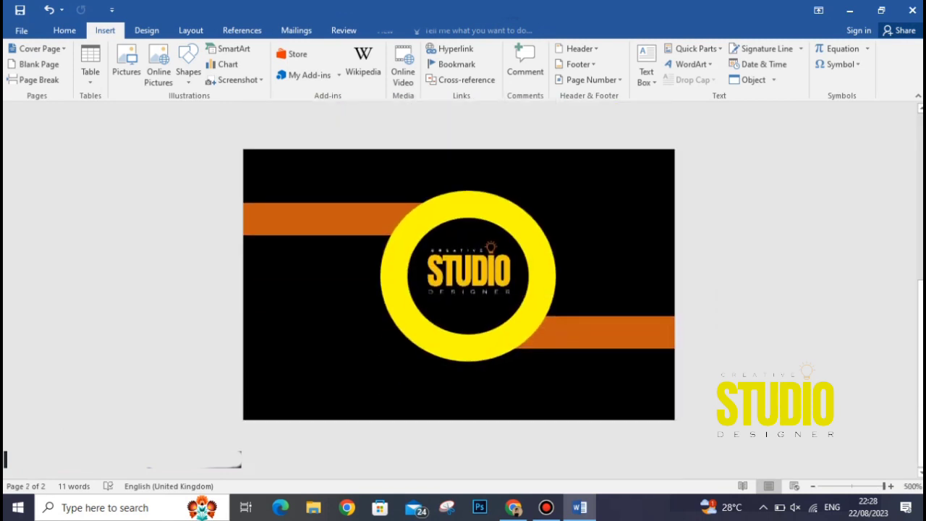